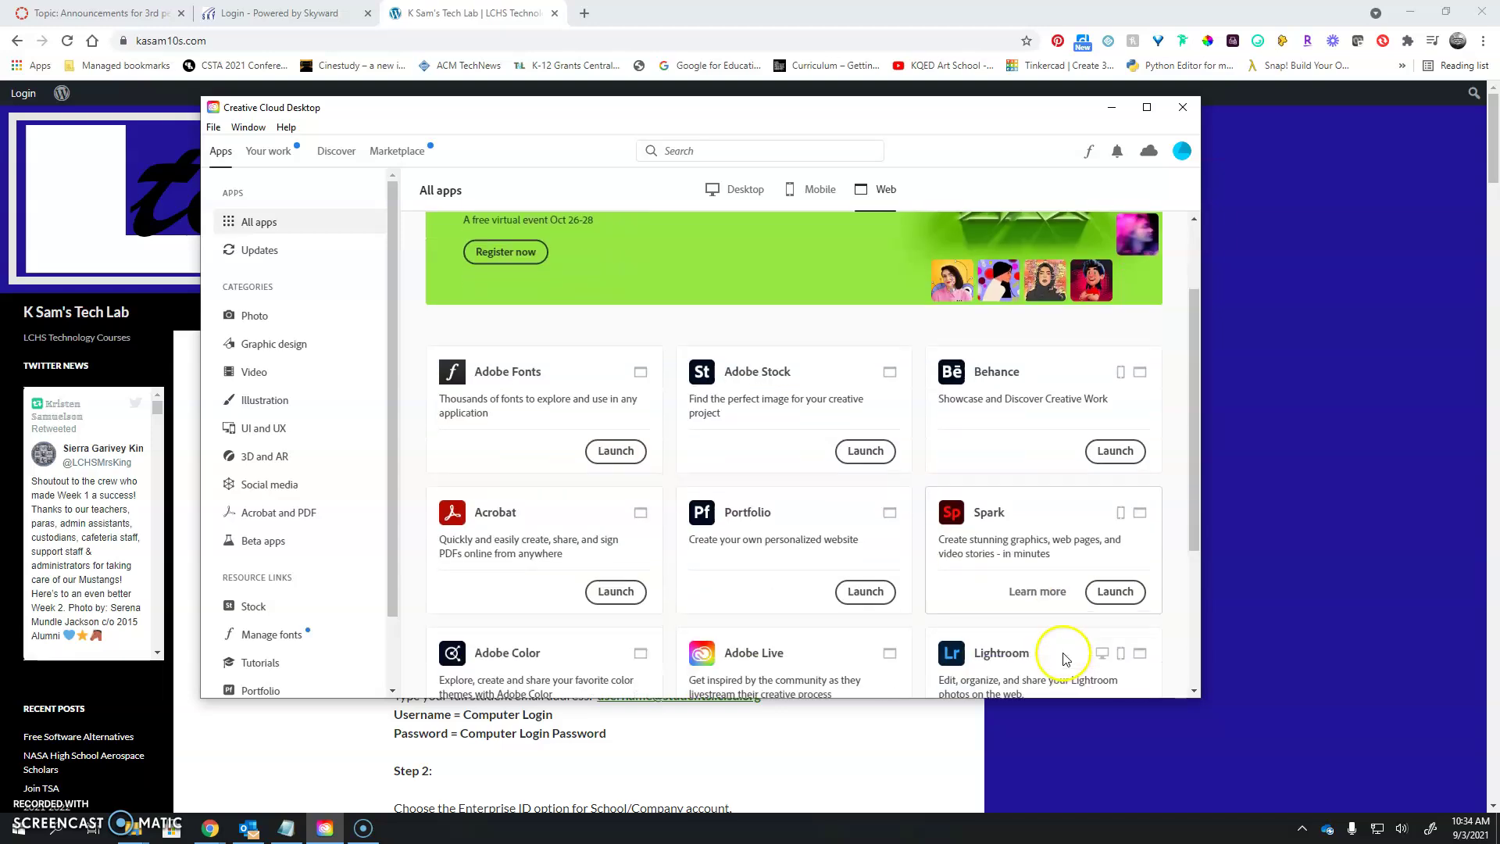
Step: Launch Adobe Spark from Creative Cloud Desktop and open the E Portfolio page project for editing
{"action": "left_click", "coordinate": [1116, 557]}
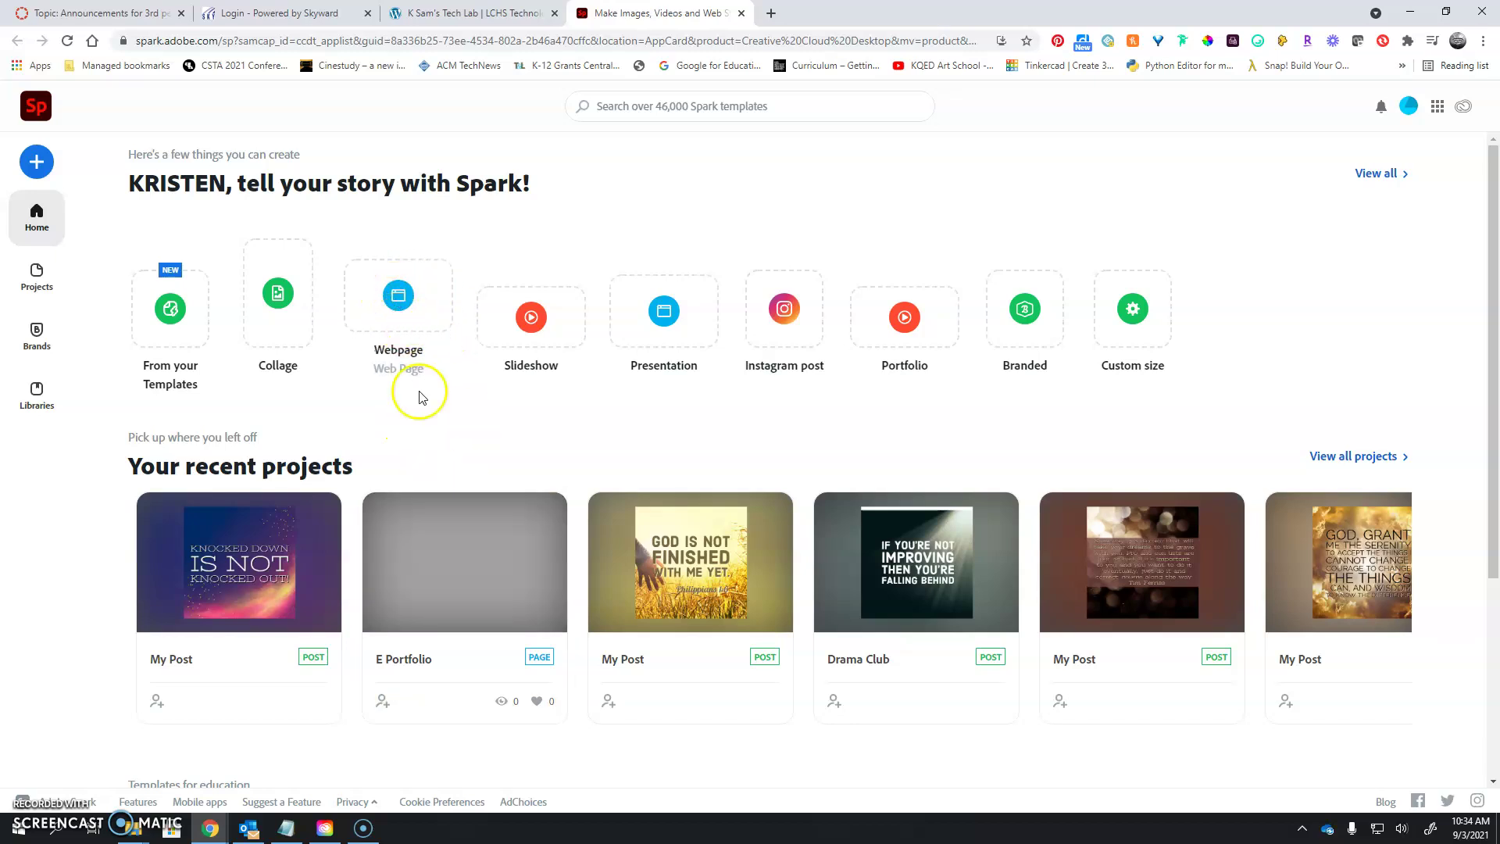
{"action": "mouse_move", "coordinate": [536, 508]}
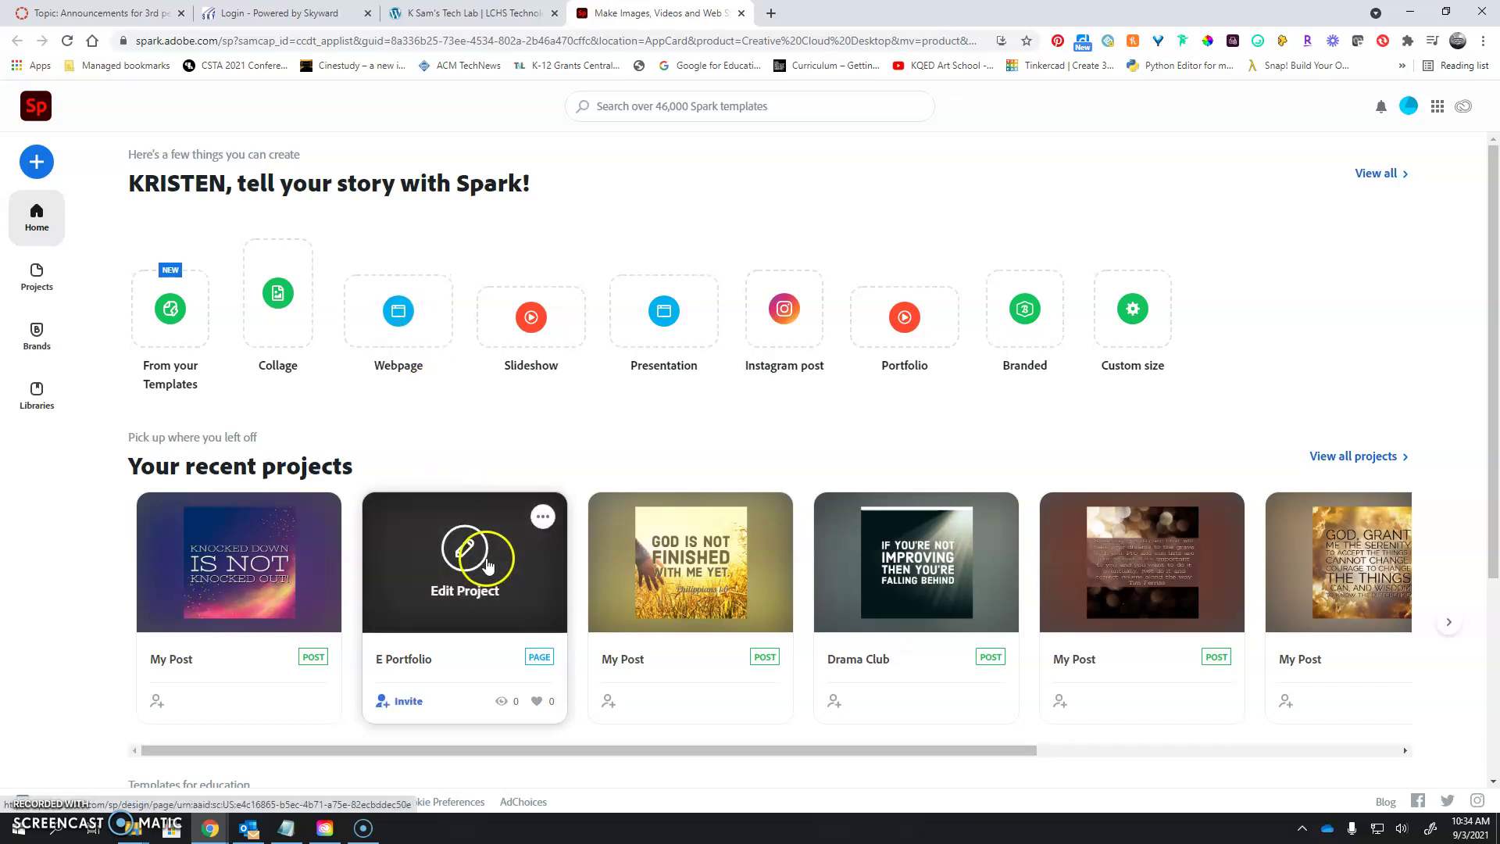
{"action": "left_click", "coordinate": [541, 580]}
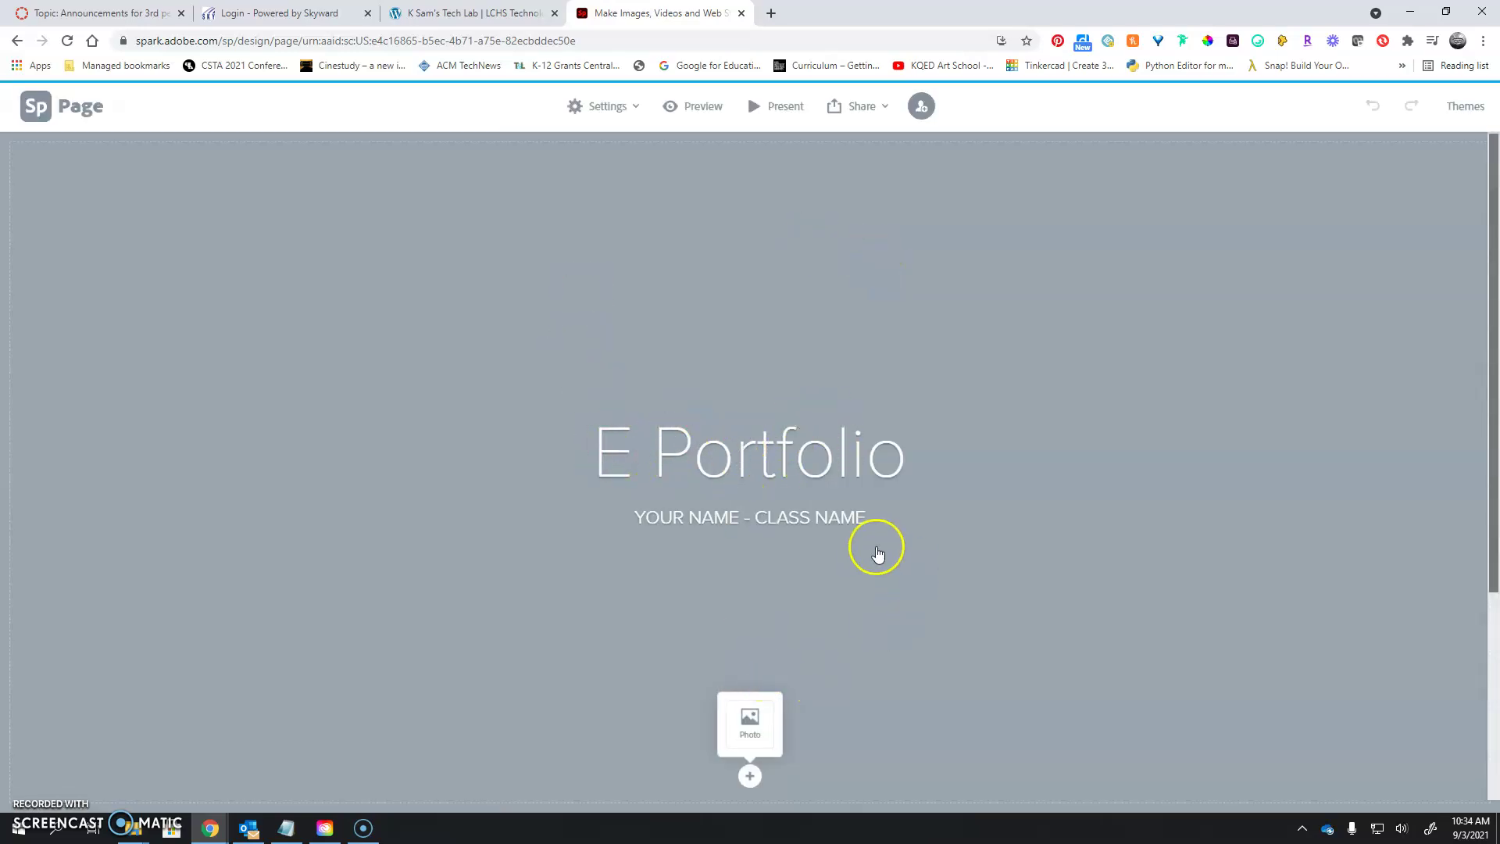
Step: Search the free photos for "beach" and set the seashell and starfish on sand photo as the page's cover image
{"action": "scroll", "coordinate": [875, 557], "scroll_direction": "down", "scroll_amount": 1}
{"action": "scroll", "coordinate": [870, 562], "scroll_direction": "down", "scroll_amount": 2}
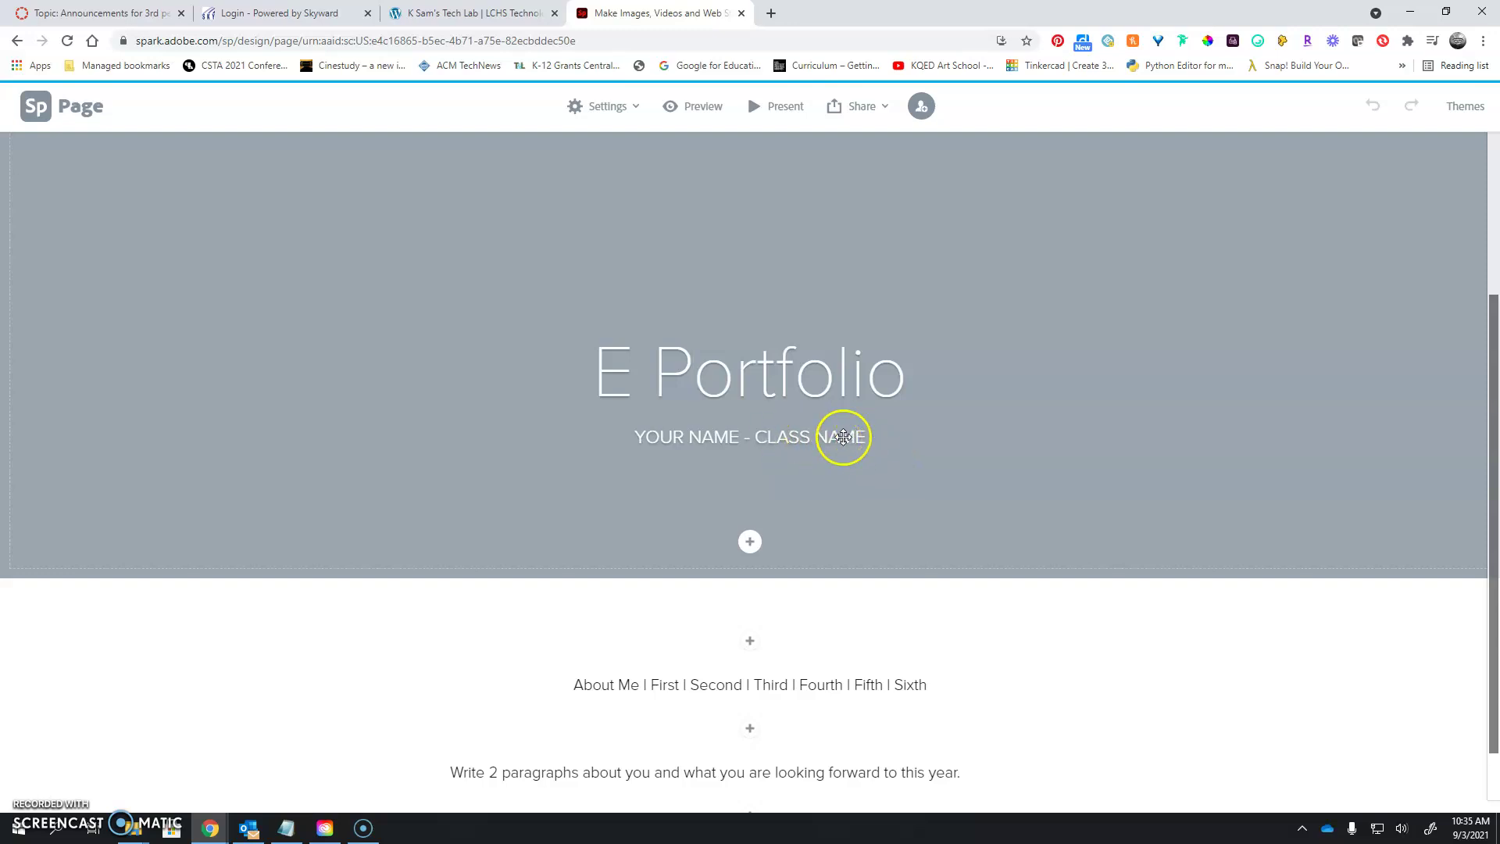
{"action": "left_click", "coordinate": [750, 539]}
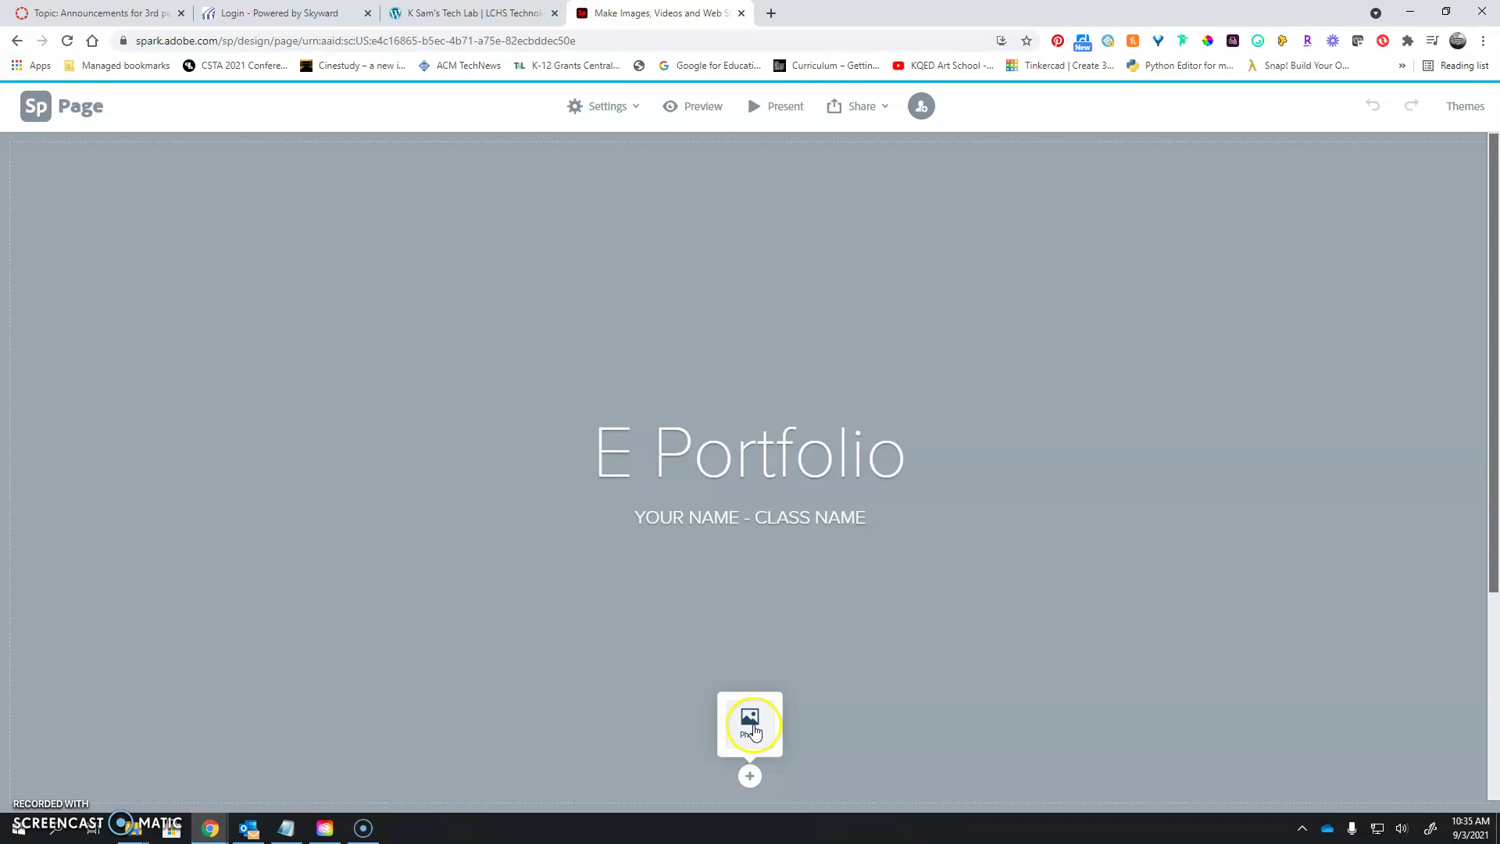
{"action": "left_click", "coordinate": [752, 727]}
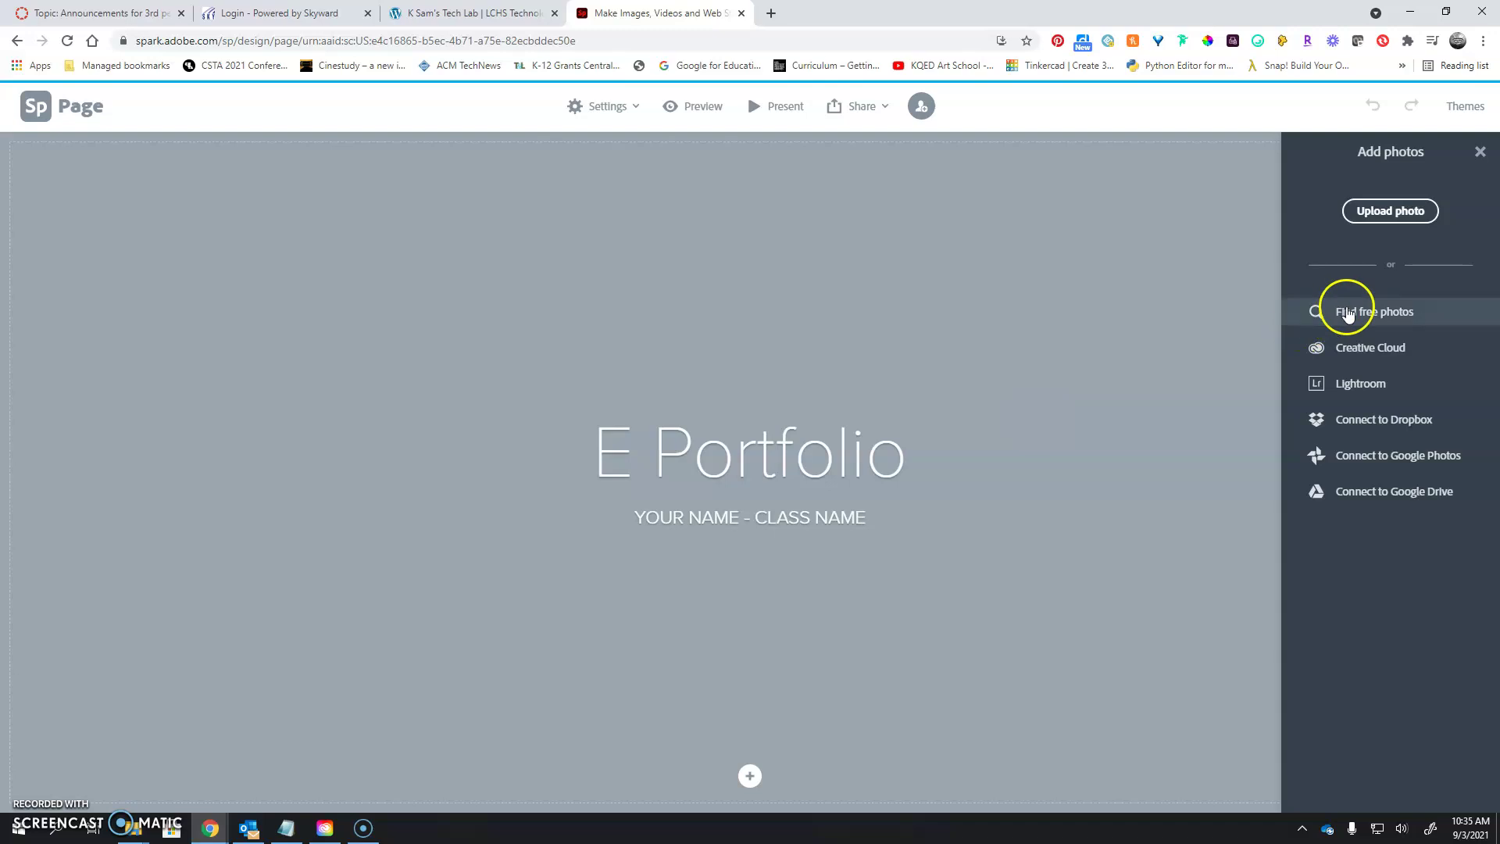
{"action": "left_click", "coordinate": [1377, 312]}
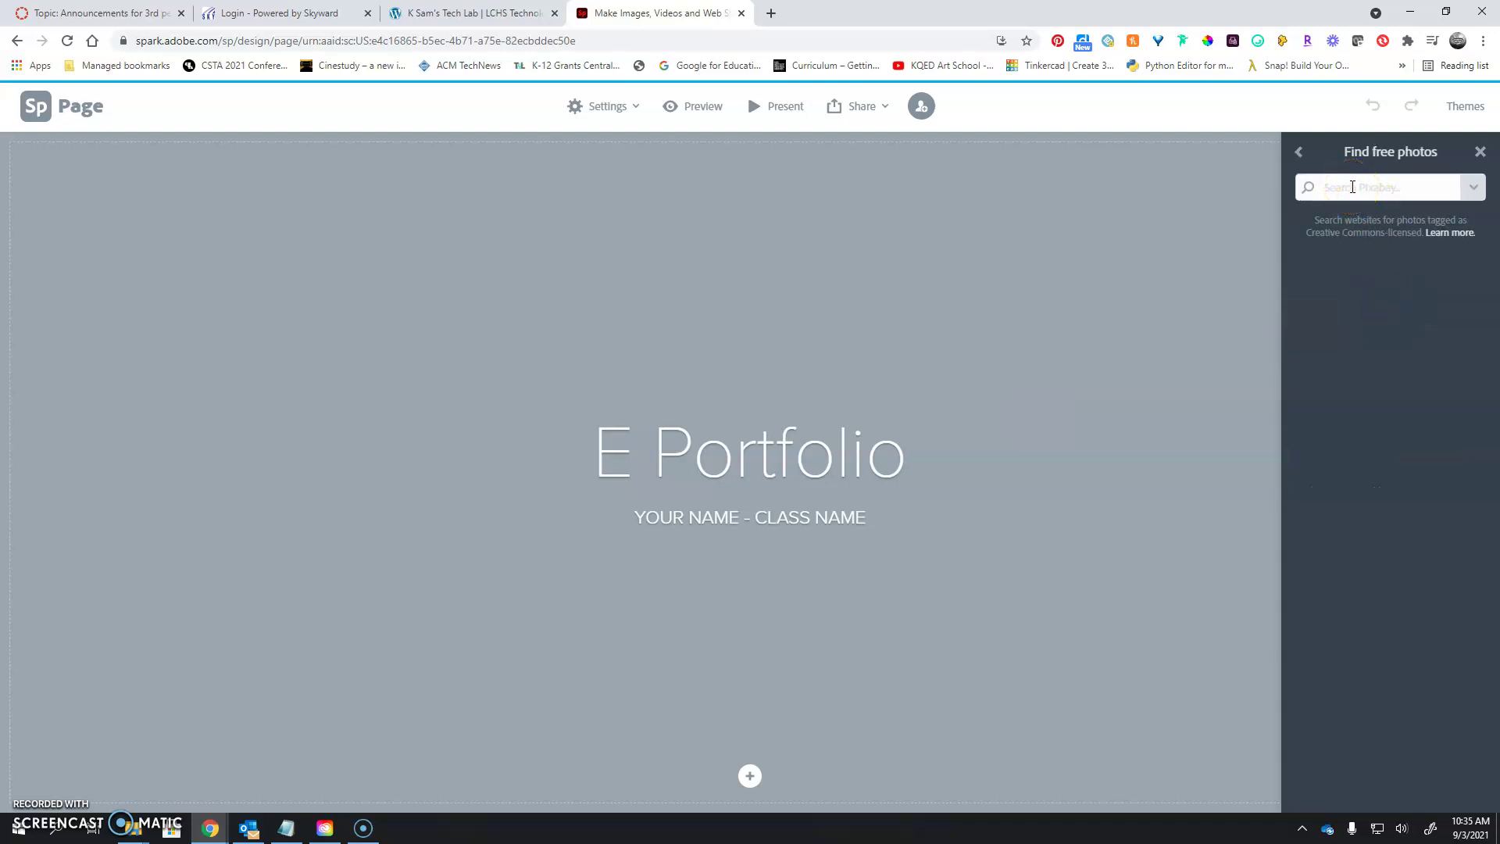
{"action": "key", "text": "Return"}
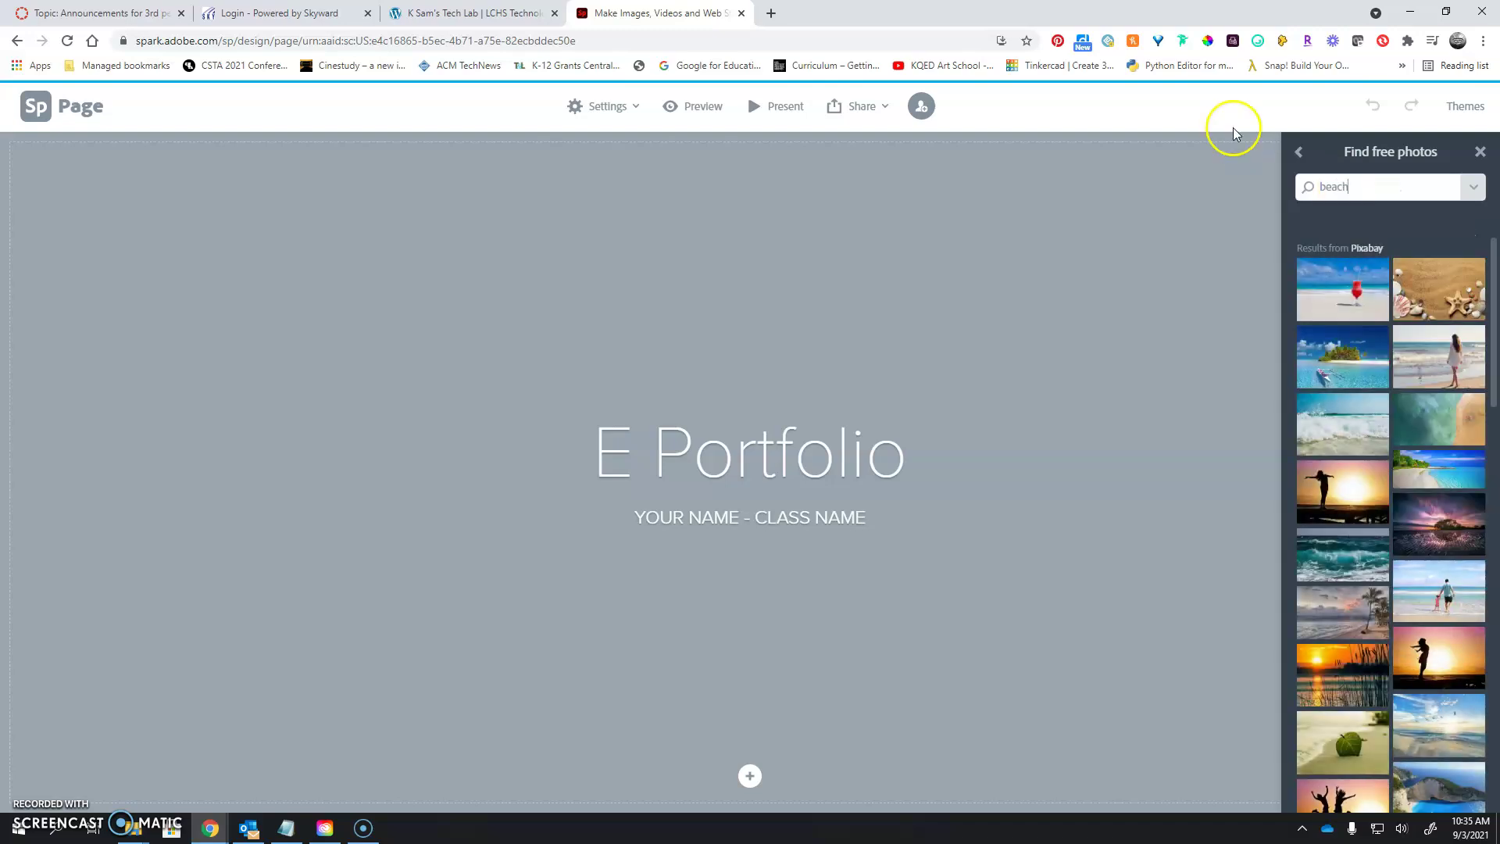
{"action": "left_click", "coordinate": [1437, 294]}
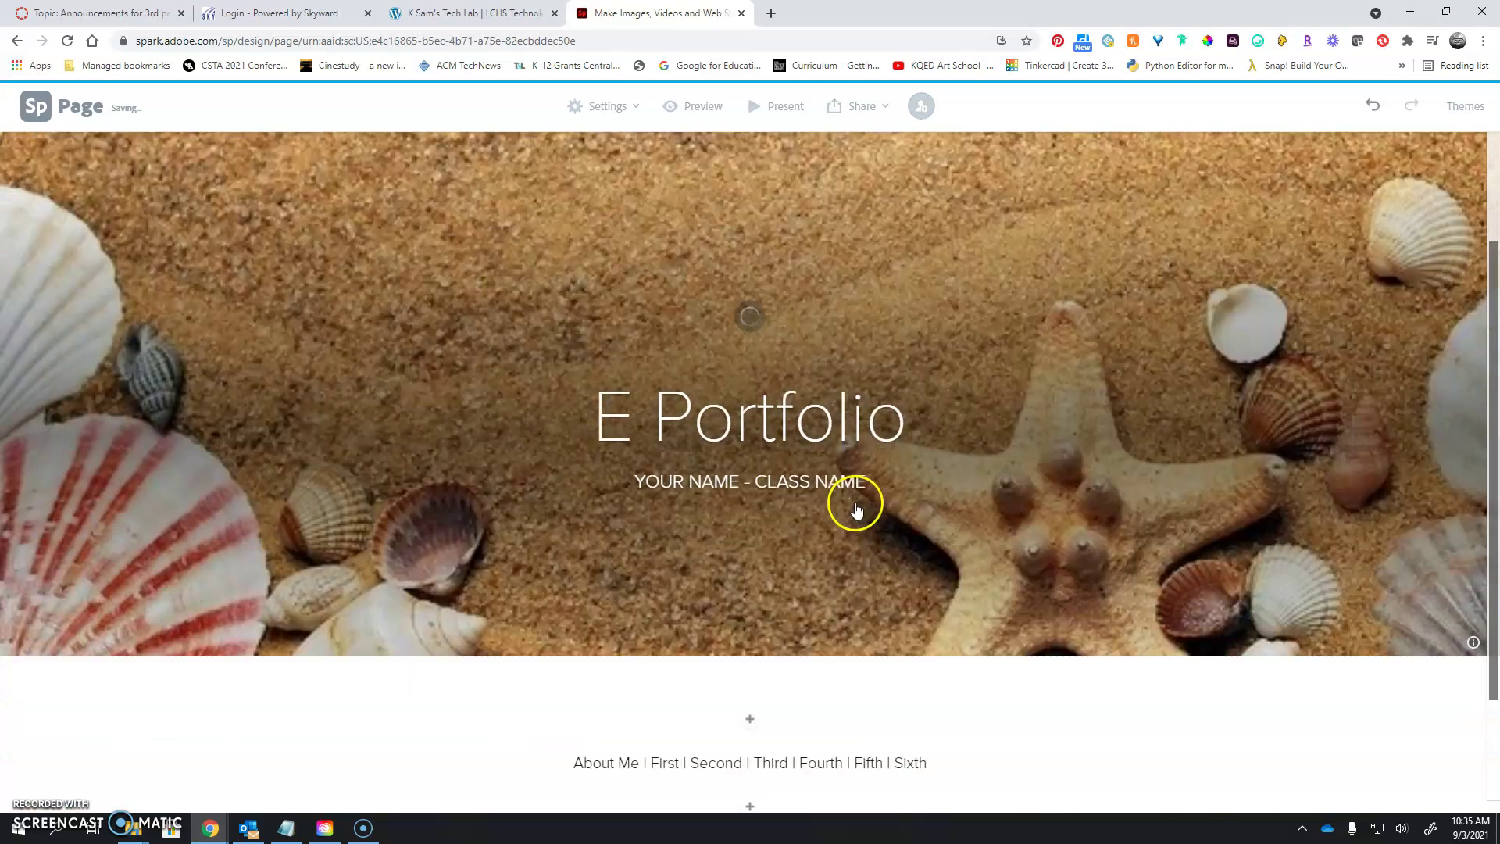
Step: Examine the section line from About Me to Sixth and the two-paragraph writing instruction below the cover
{"action": "scroll", "coordinate": [934, 315], "scroll_direction": "down", "scroll_amount": 1}
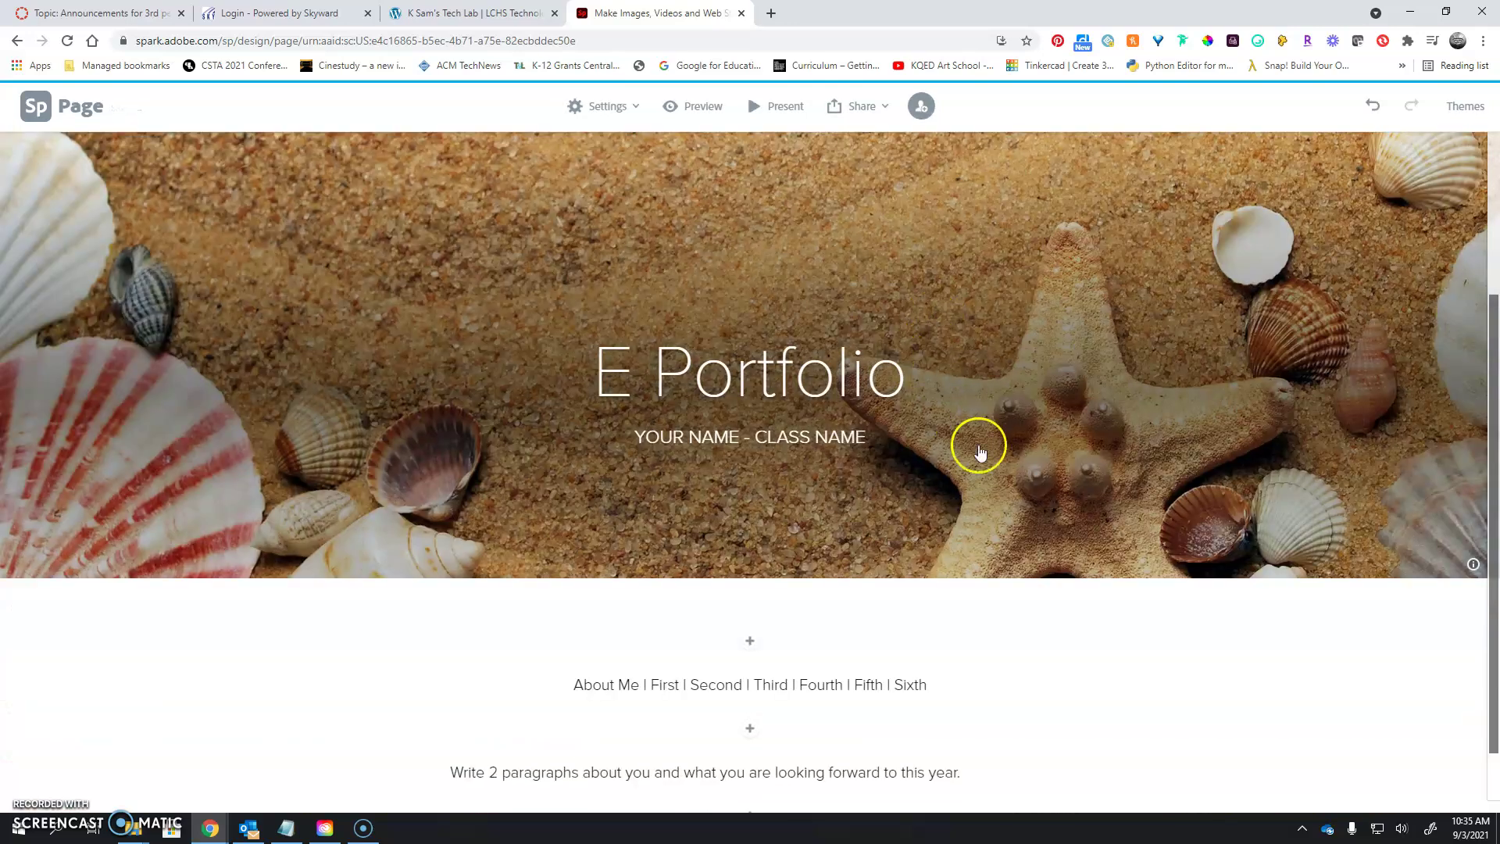
{"action": "scroll", "coordinate": [952, 613], "scroll_direction": "down", "scroll_amount": 1}
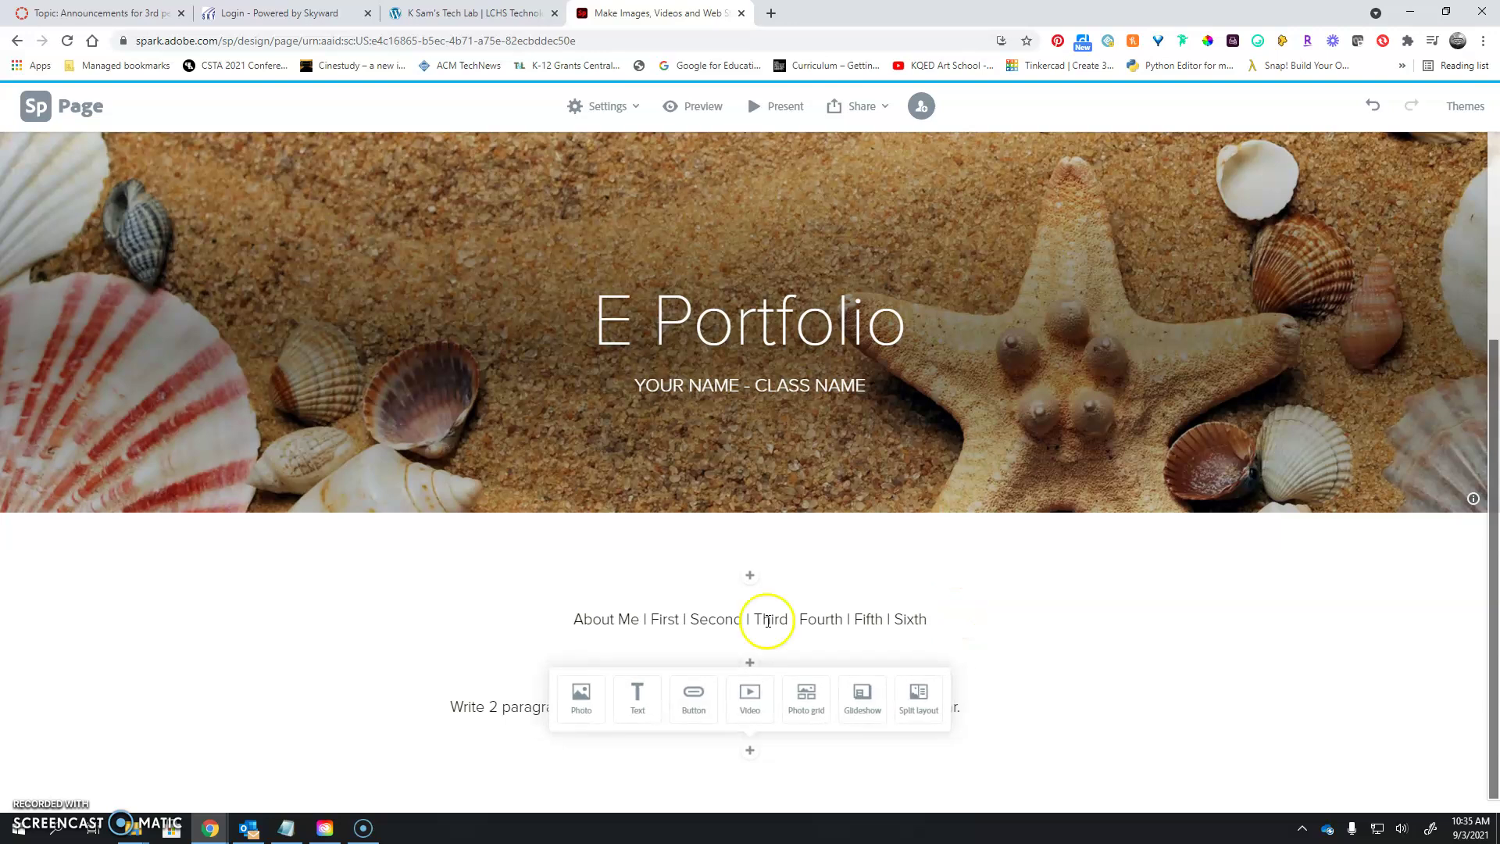
{"action": "left_click", "coordinate": [573, 619]}
{"action": "left_click", "coordinate": [931, 579]}
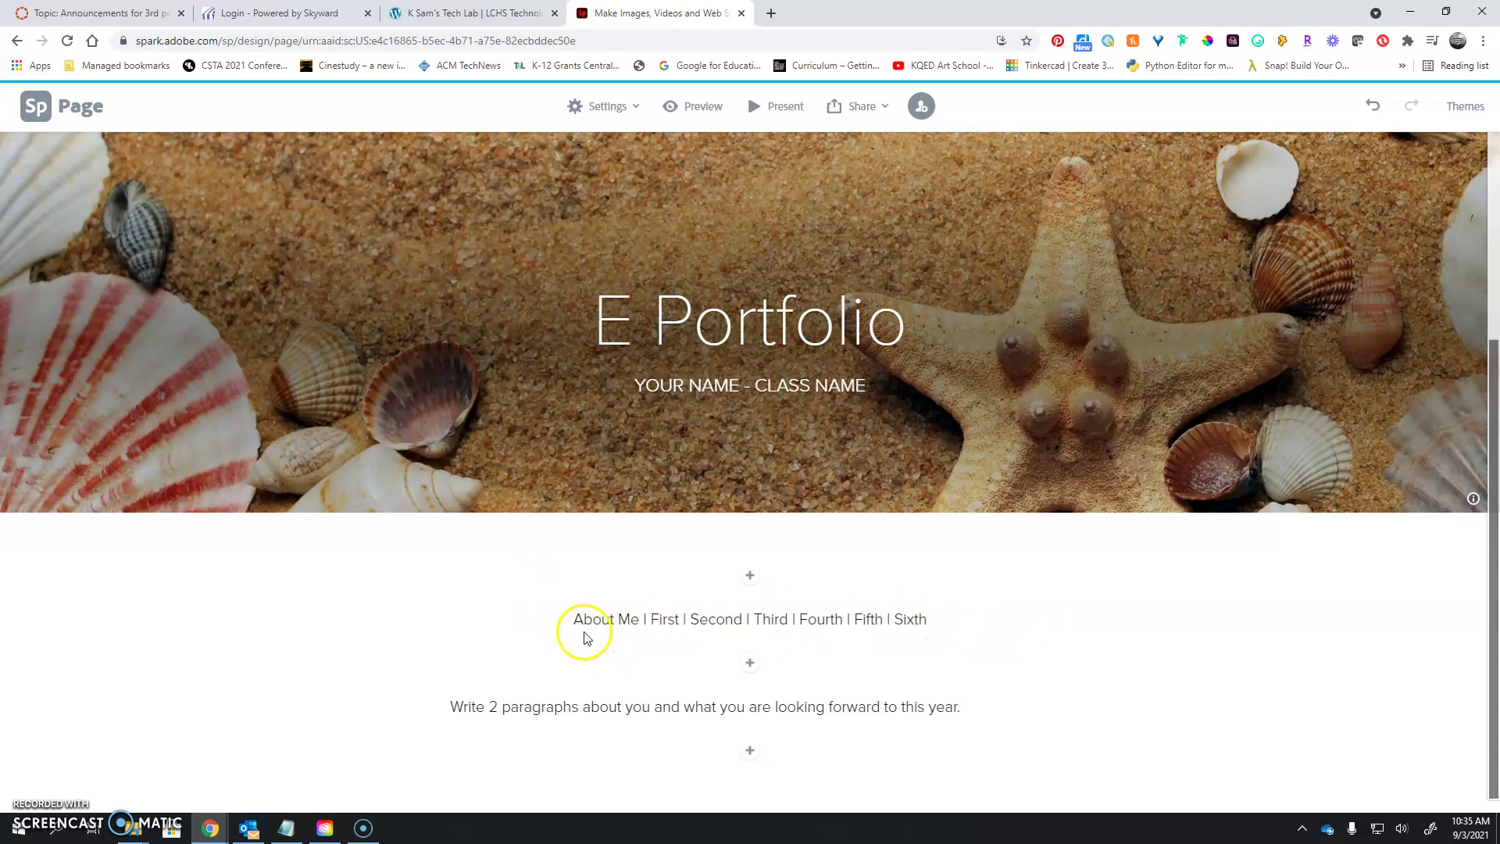
{"action": "left_click", "coordinate": [644, 621]}
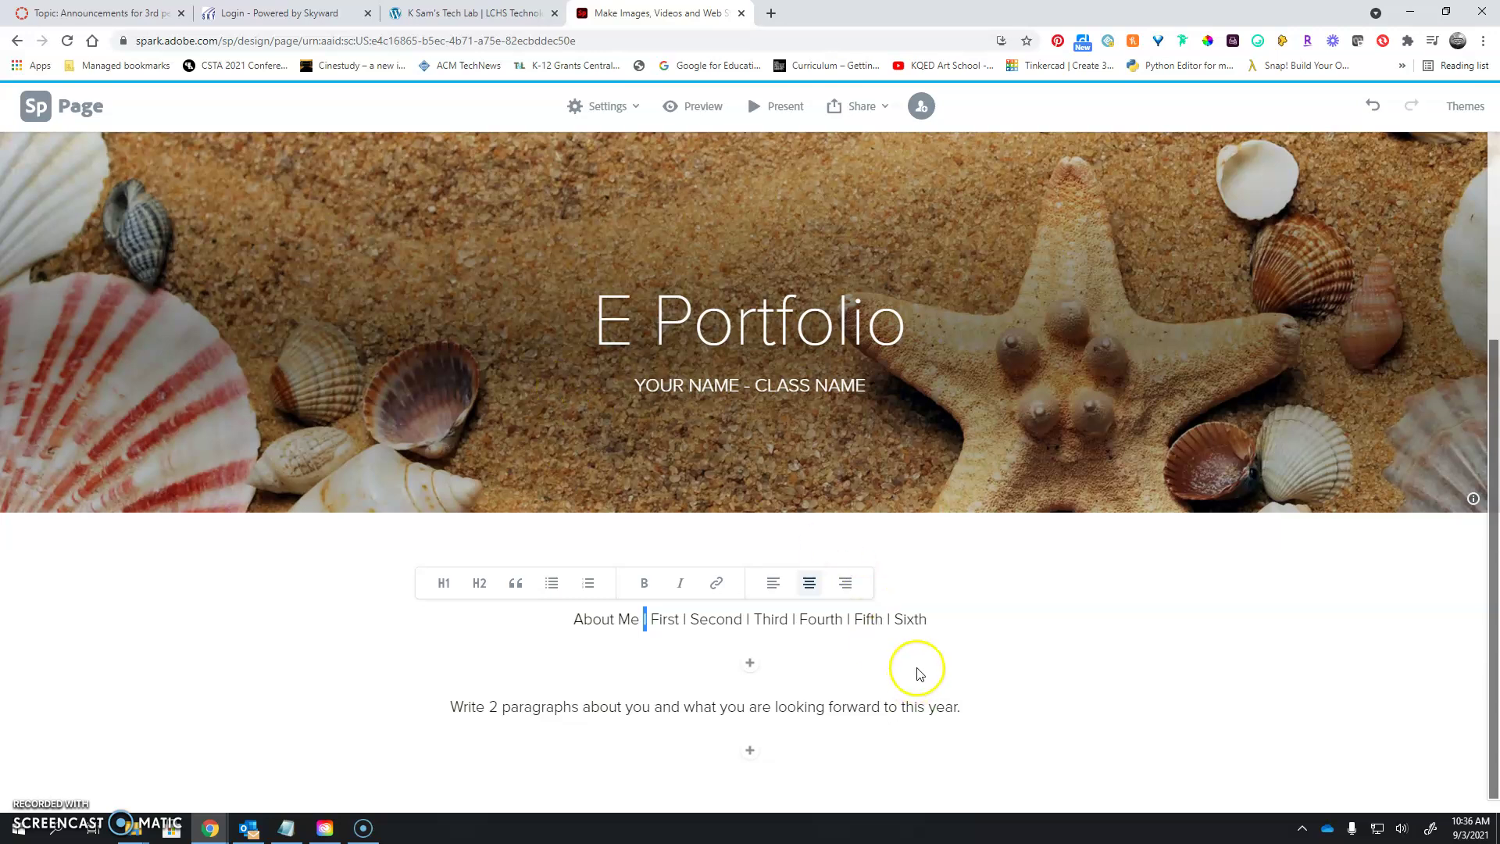
{"action": "left_click", "coordinate": [929, 620]}
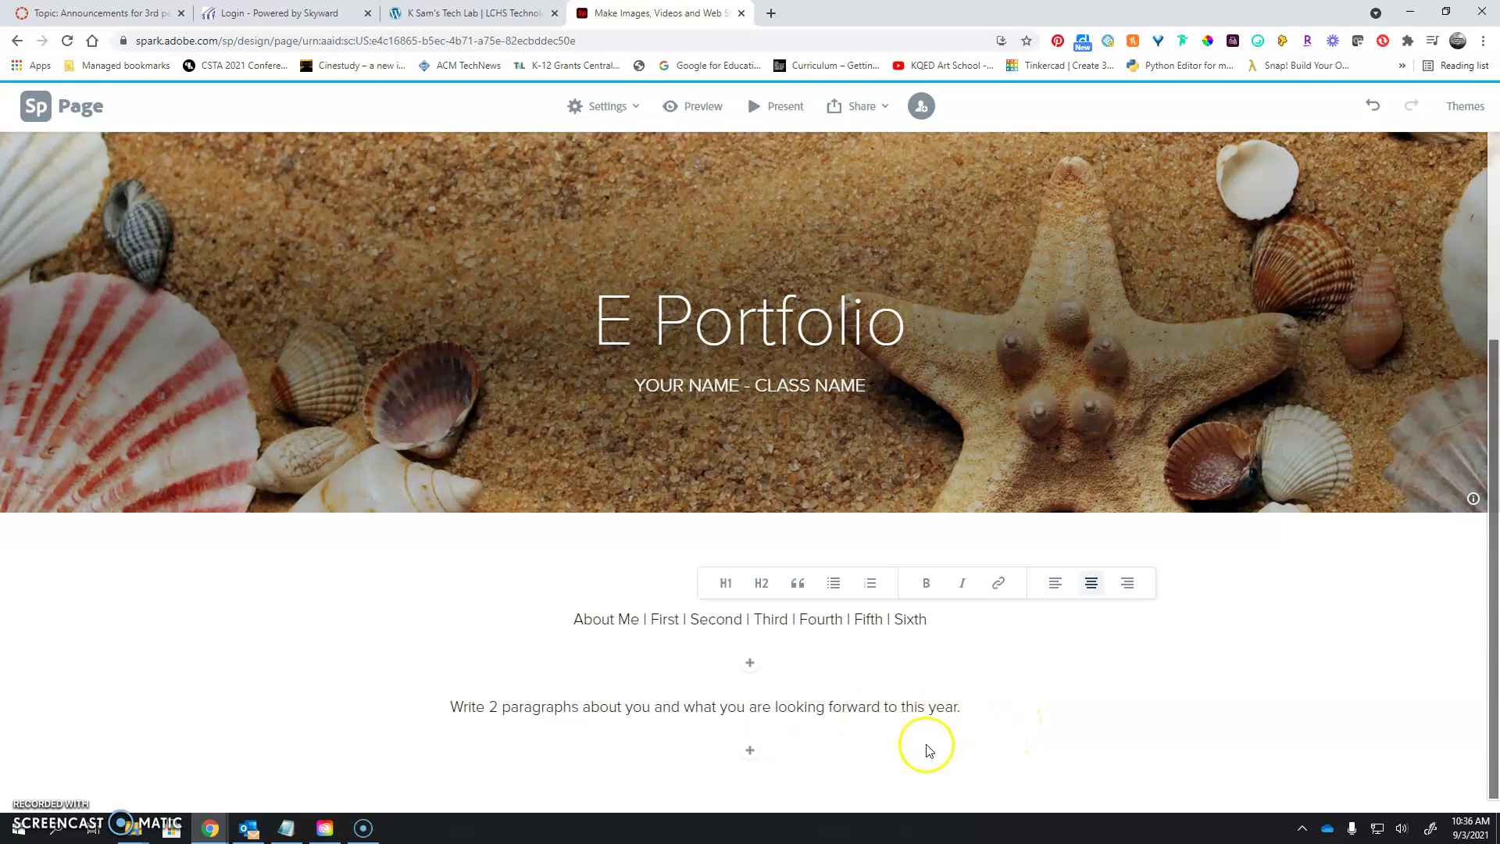
{"action": "left_click", "coordinate": [998, 712]}
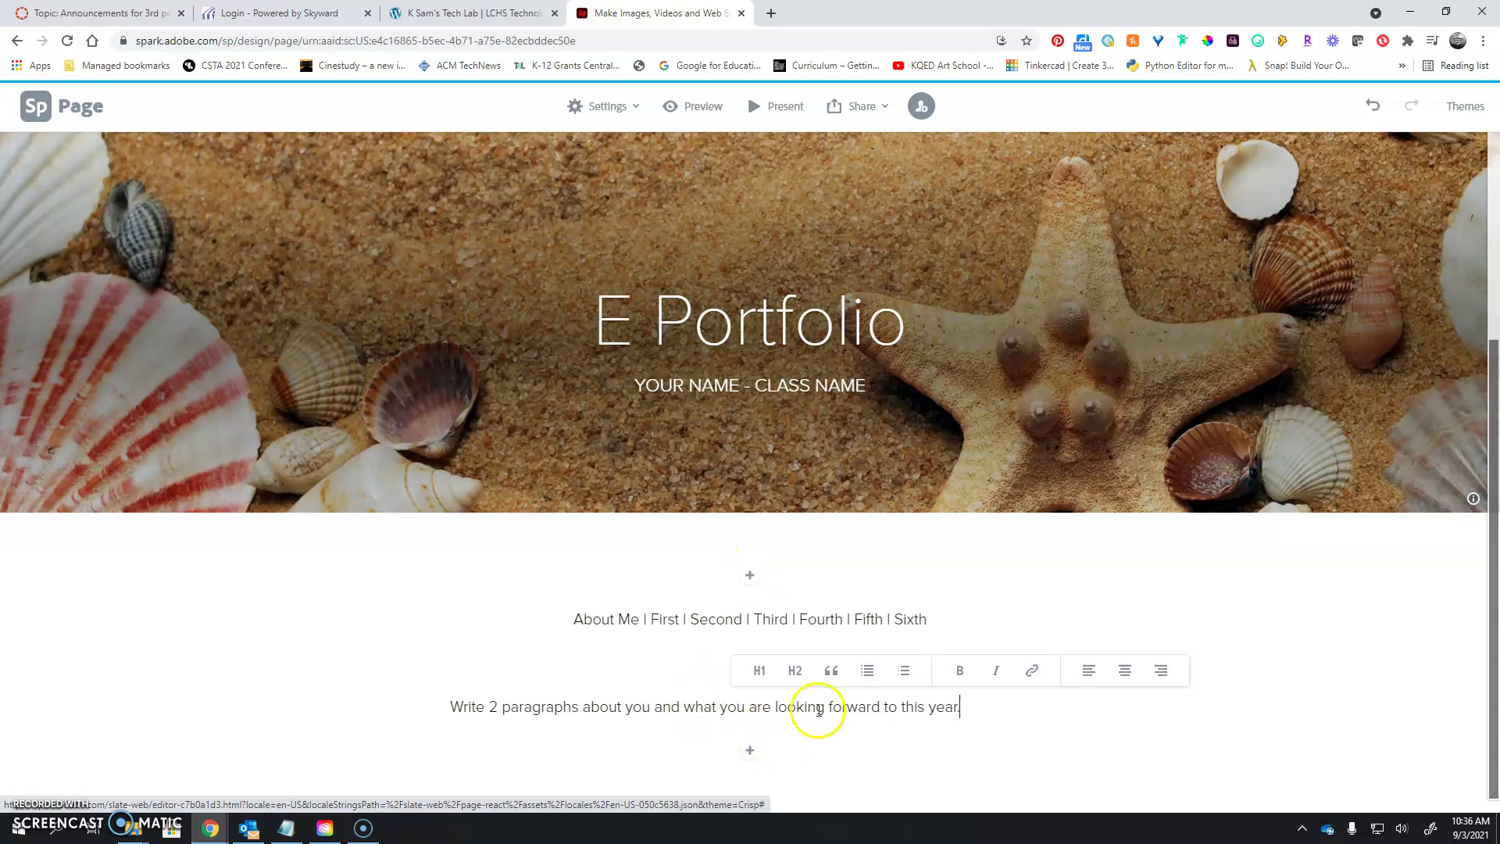
{"action": "left_click", "coordinate": [1269, 598]}
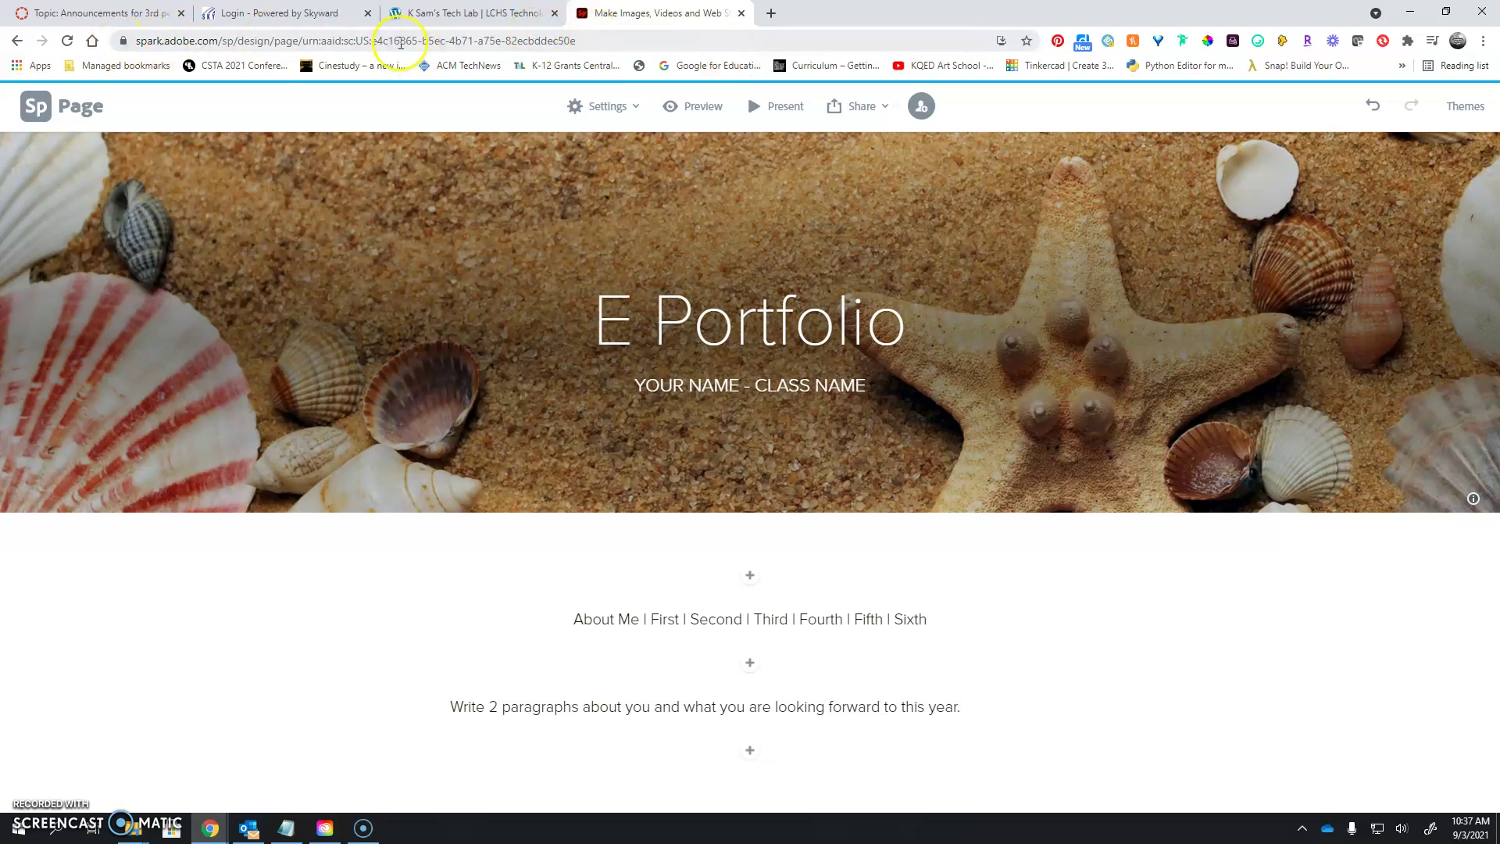
Step: Update the published E Portfolio page with the recent changes and copy its shareable link
{"action": "left_click", "coordinate": [862, 114]}
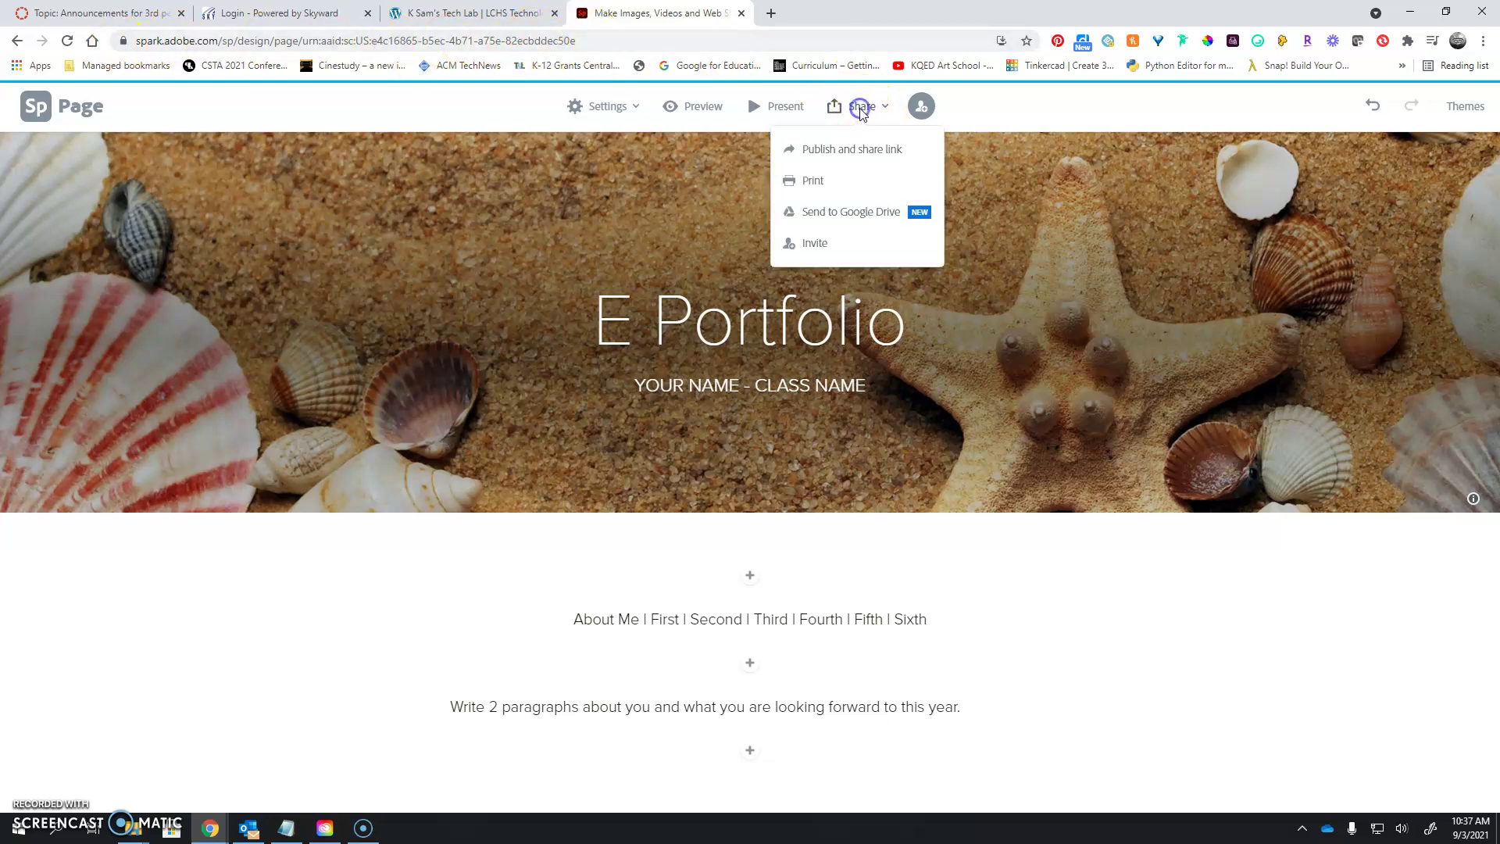
{"action": "left_click", "coordinate": [852, 152]}
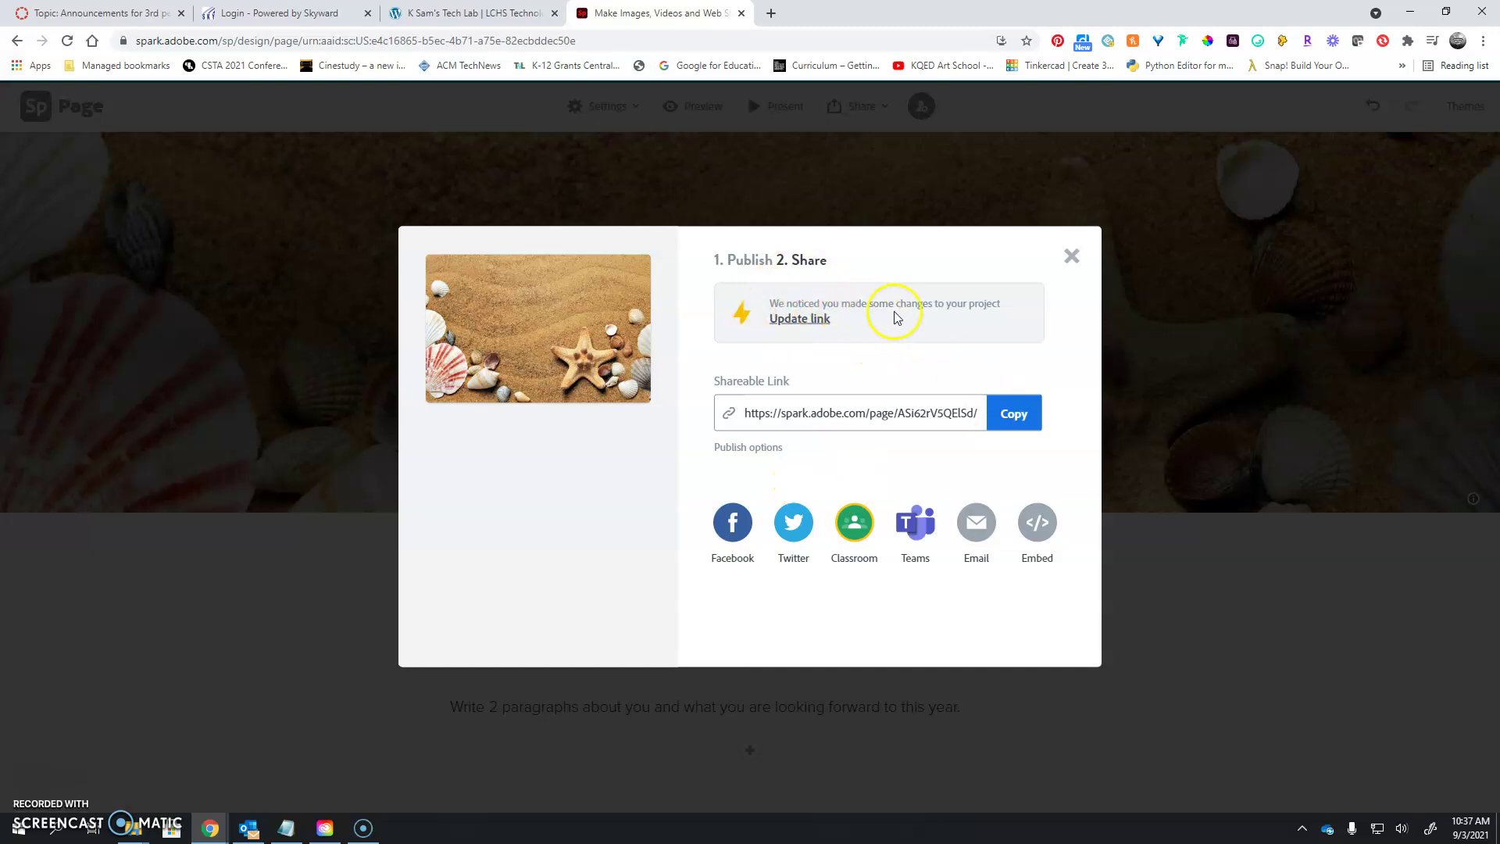
{"action": "left_click", "coordinate": [800, 320]}
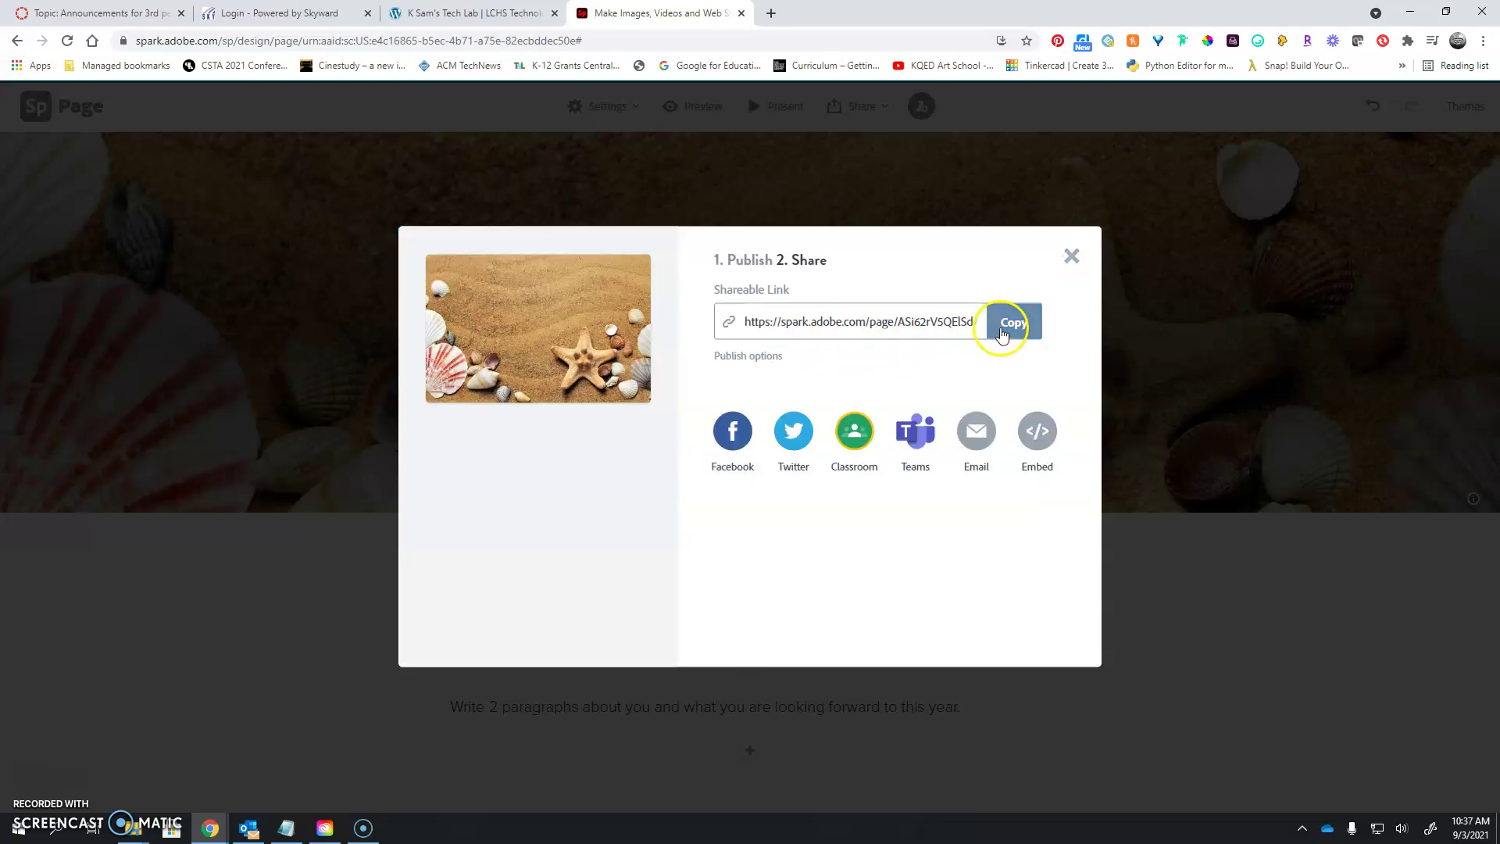
{"action": "left_click", "coordinate": [1023, 328]}
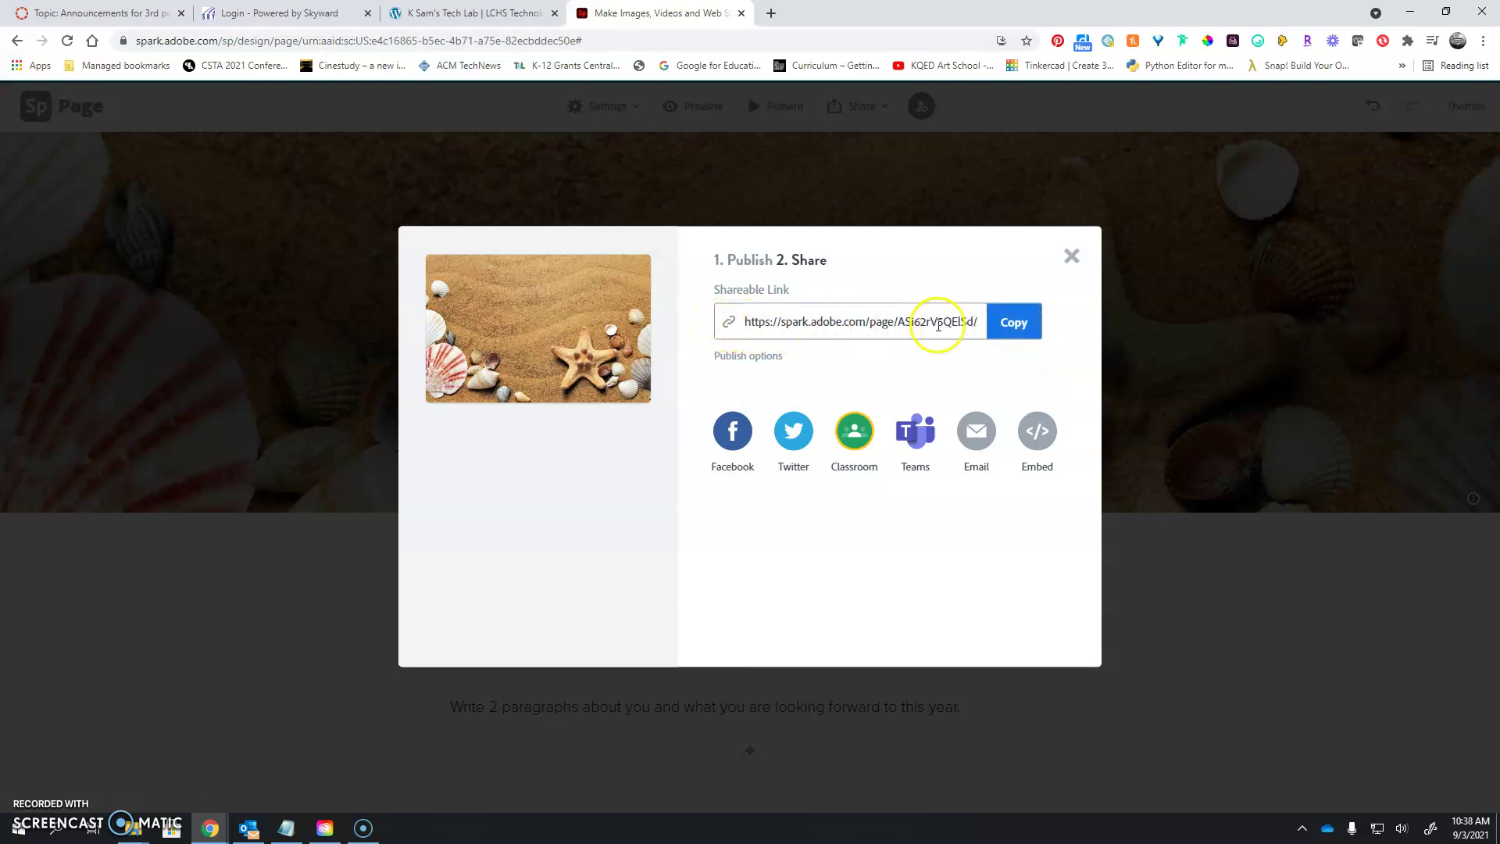
Step: Switch to the K Sam's Tech Lab WordPress site, log in with the account username and password, and open the user profile for editing
{"action": "left_click", "coordinate": [478, 12]}
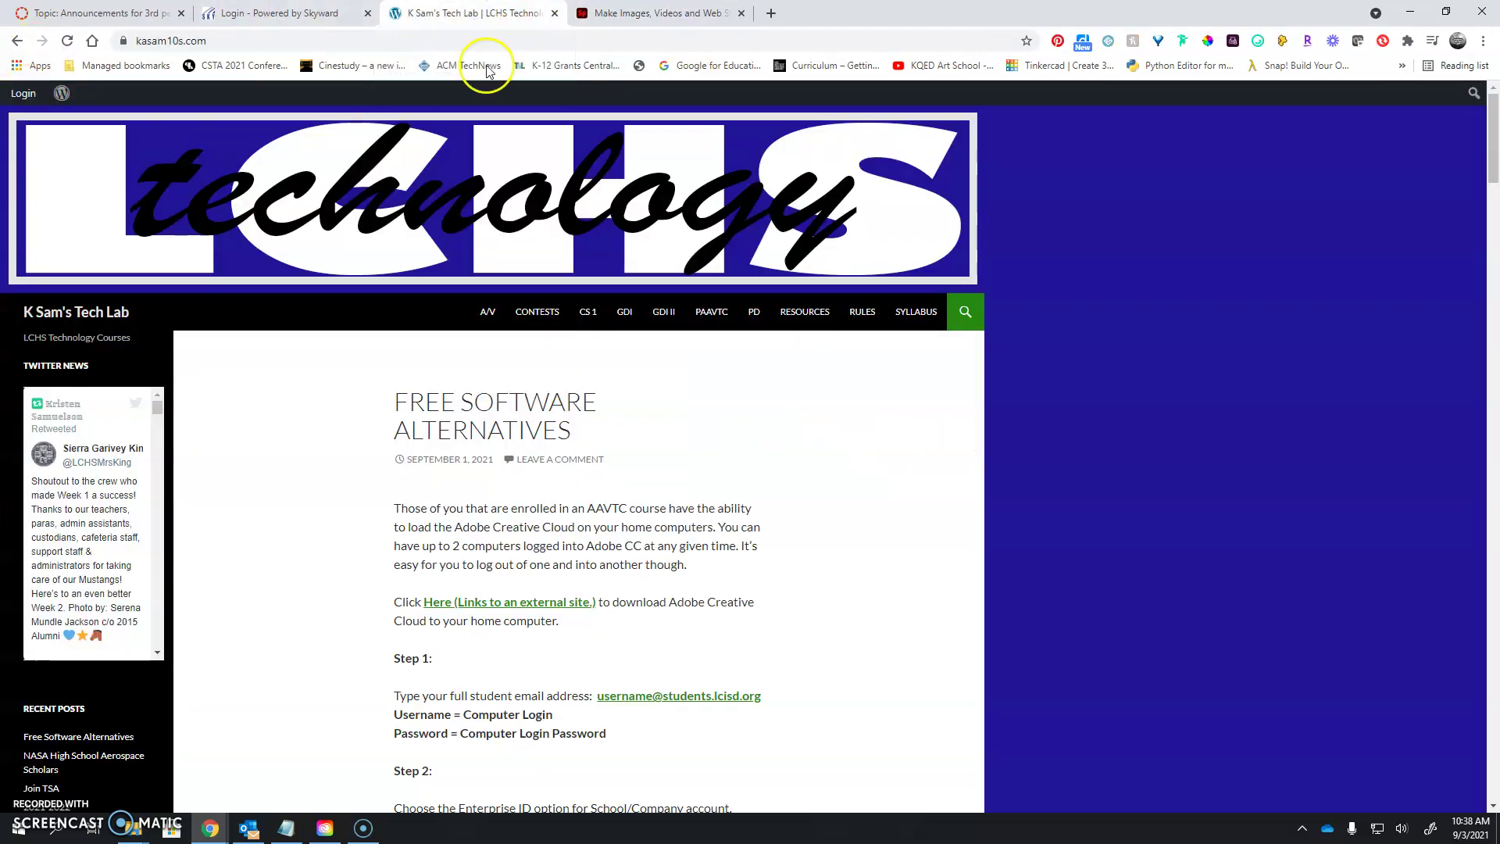
{"action": "left_click", "coordinate": [23, 96]}
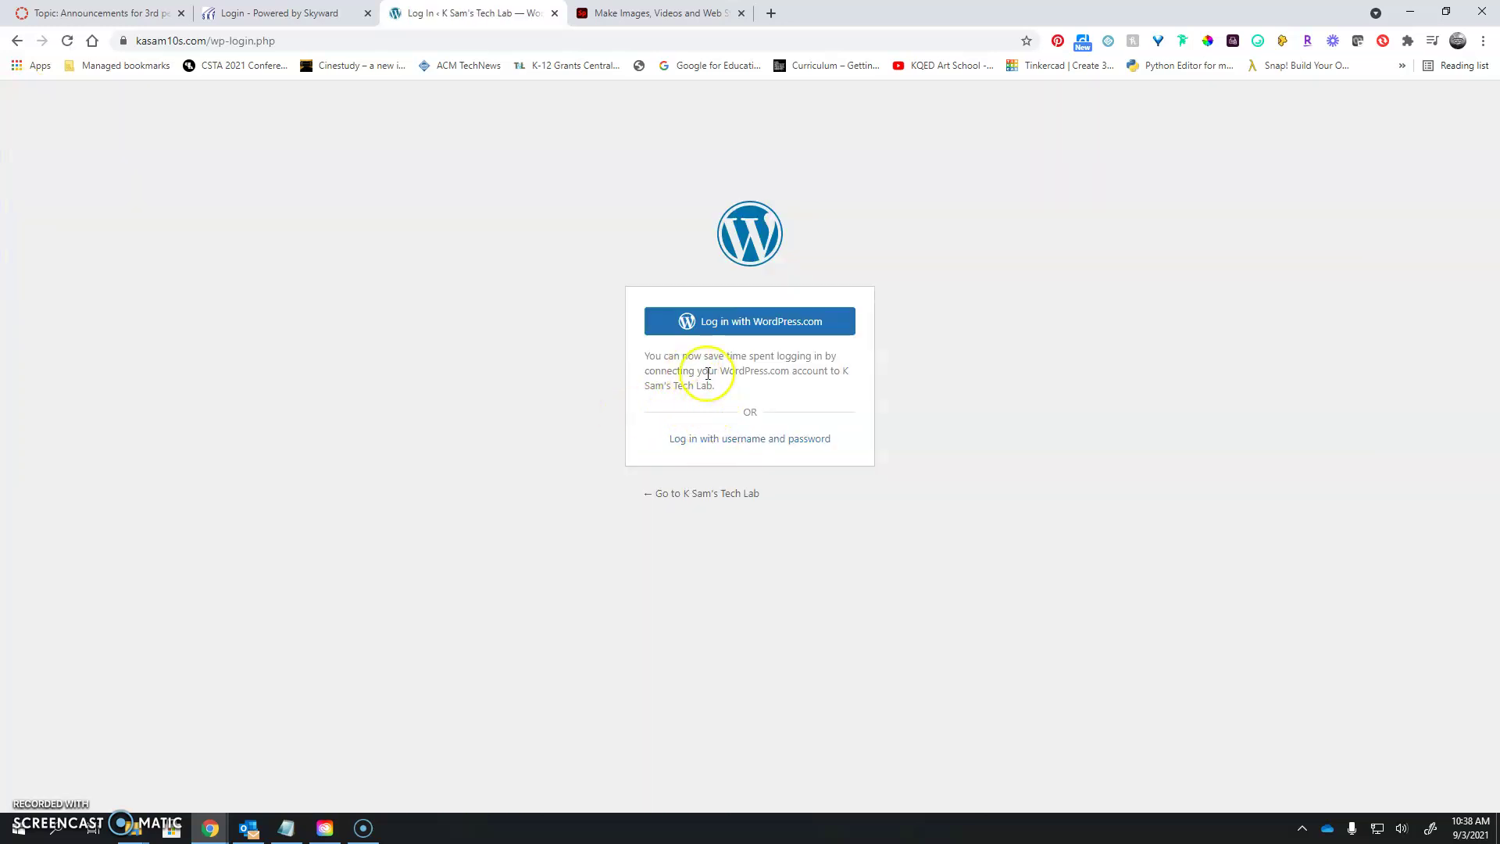
{"action": "left_click", "coordinate": [768, 440]}
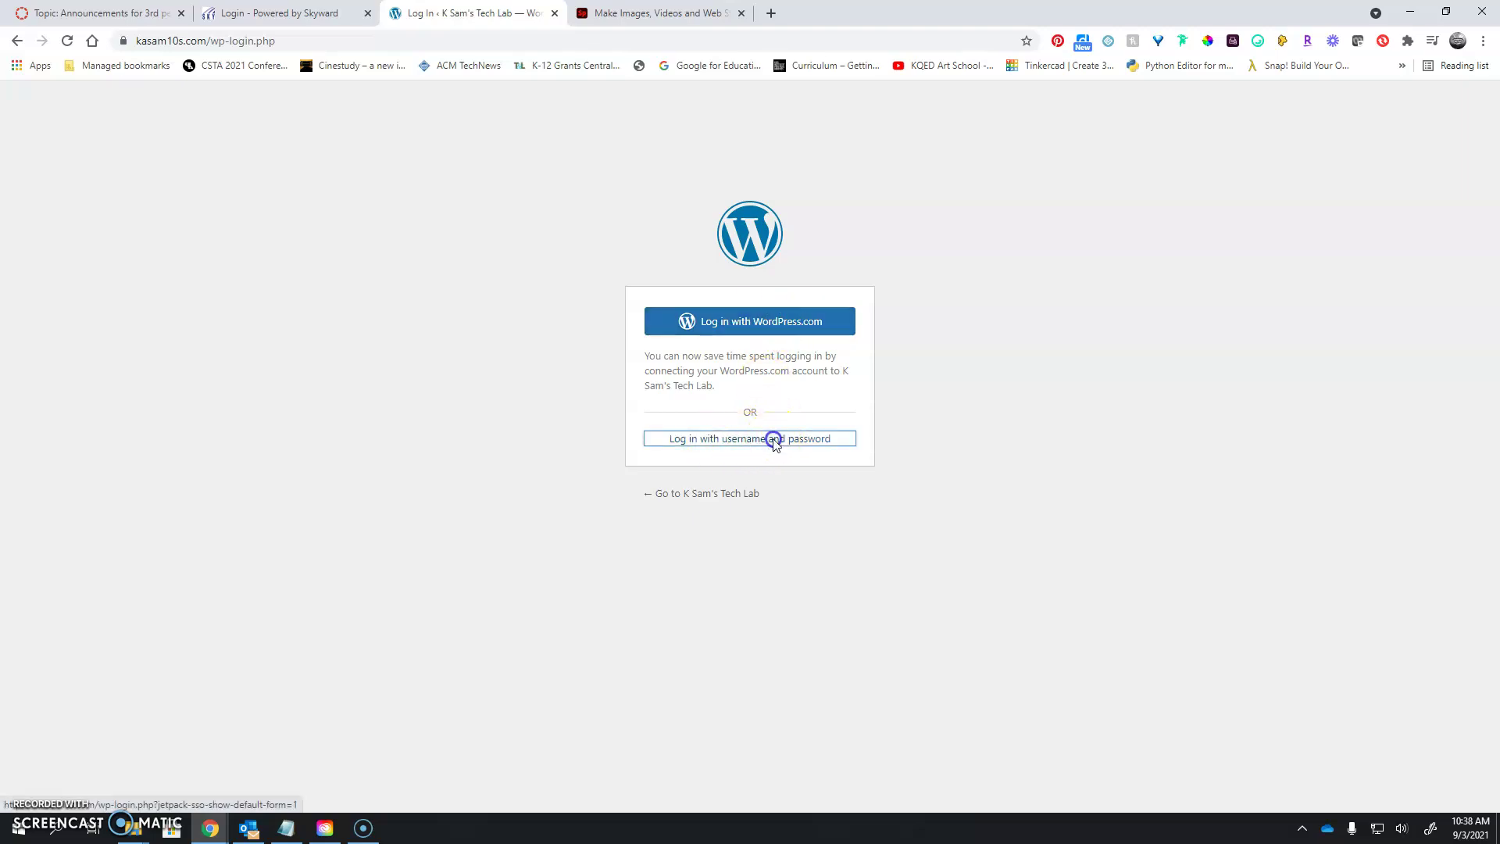
{"action": "left_click", "coordinate": [428, 95]}
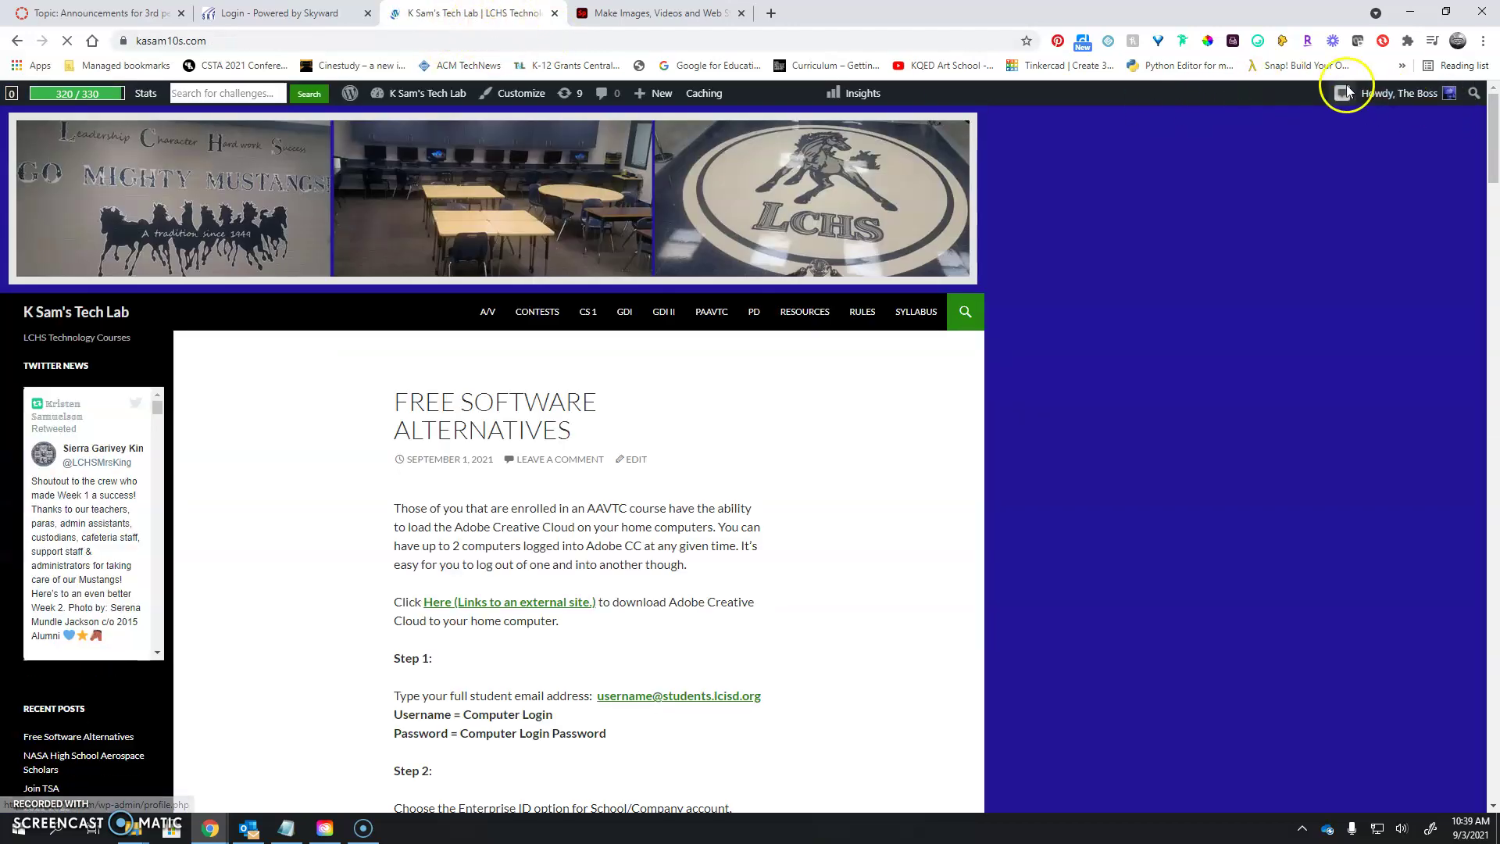
{"action": "mouse_move", "coordinate": [1399, 94]}
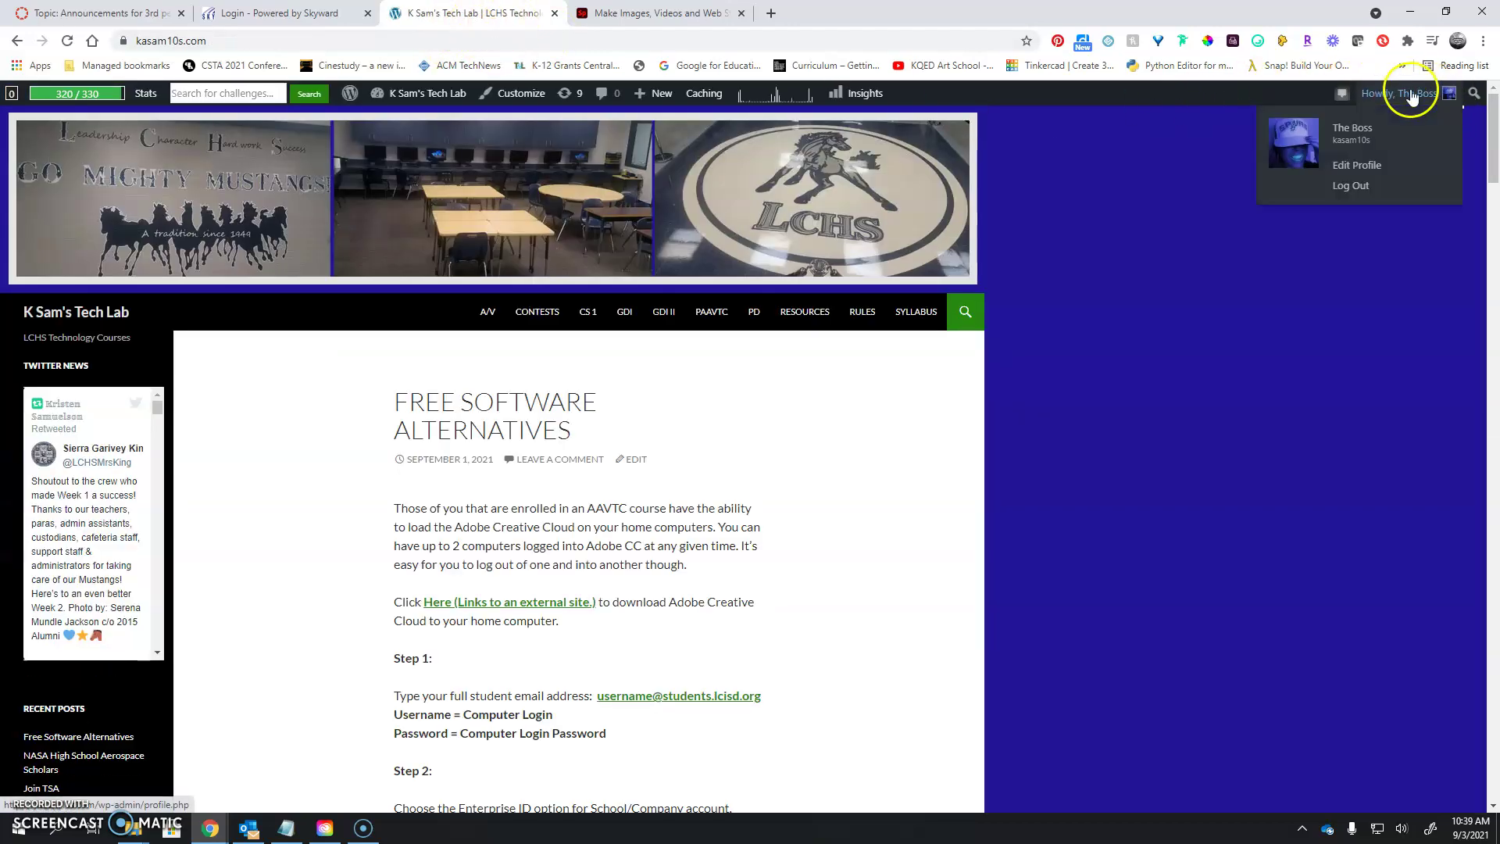
{"action": "left_click", "coordinate": [1354, 168]}
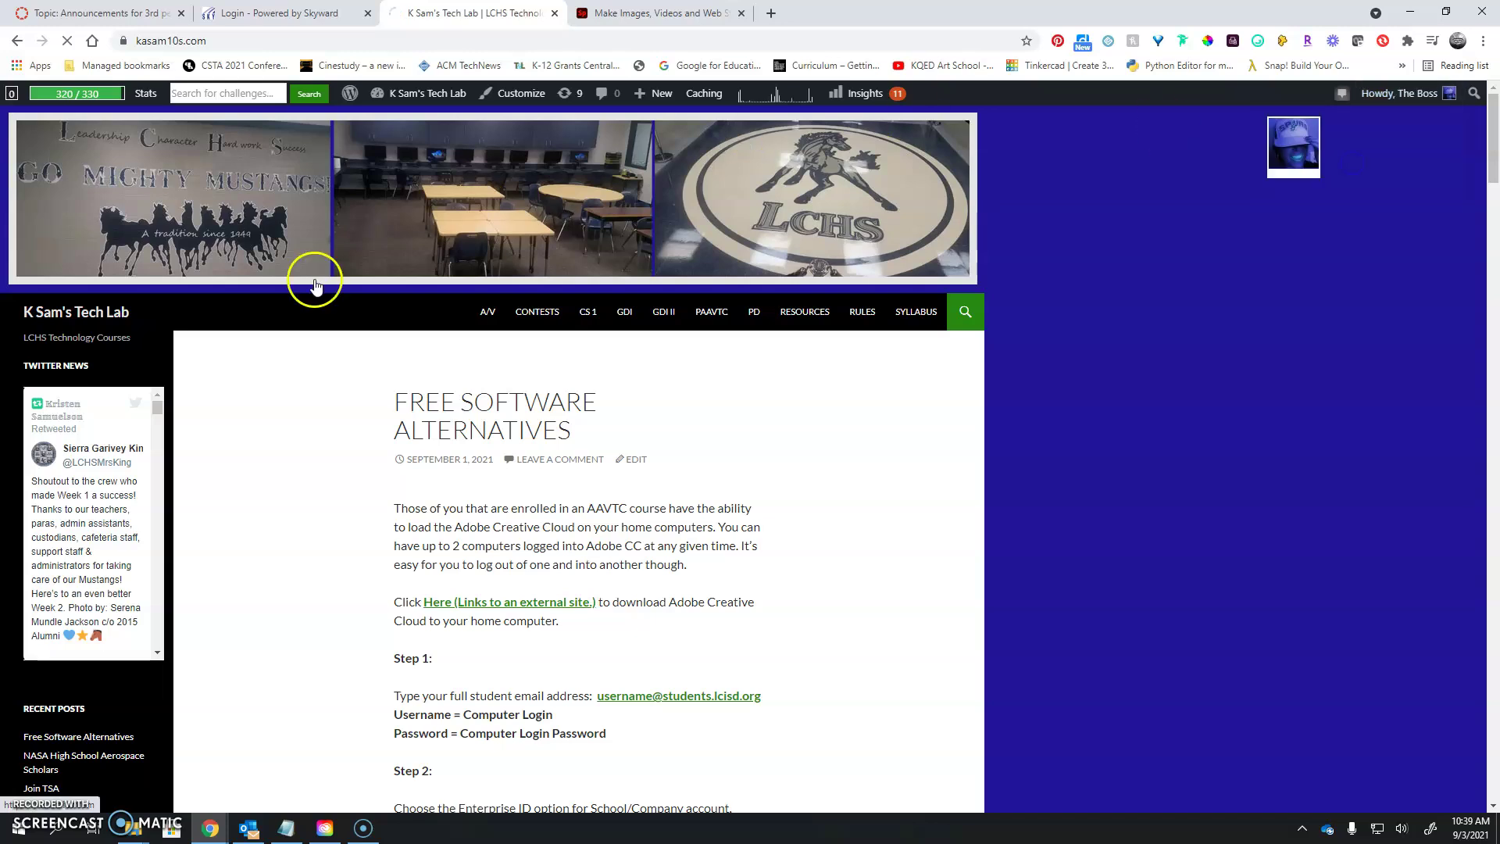
Step: Copy the shareable link from the Adobe Spark page again and replace the Website address in the WordPress profile with it
{"action": "left_click", "coordinate": [656, 13]}
{"action": "left_click", "coordinate": [1009, 322]}
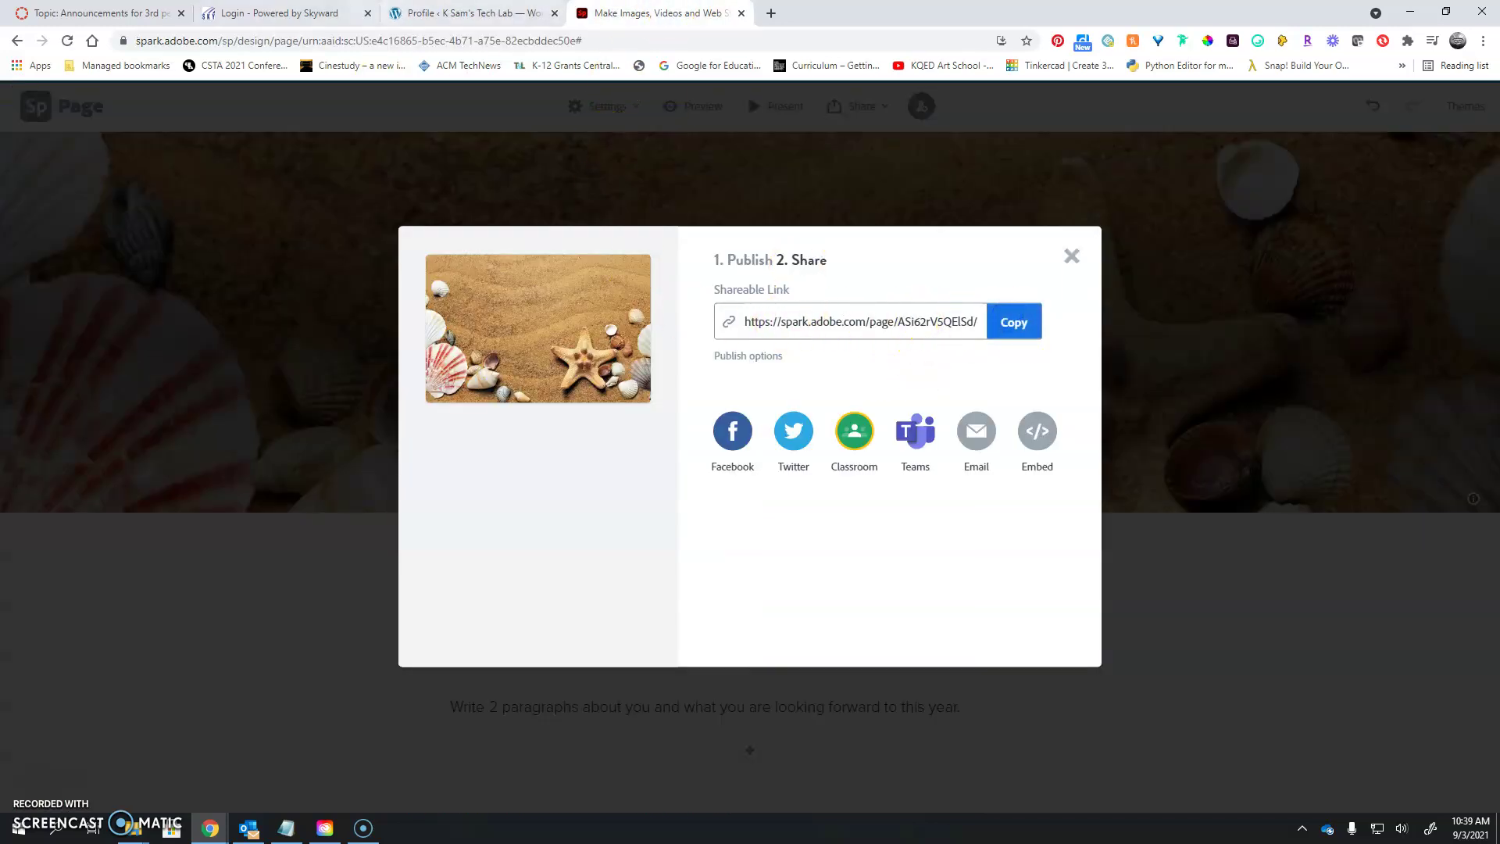
{"action": "left_click", "coordinate": [422, 14]}
{"action": "scroll", "coordinate": [435, 659], "scroll_direction": "down", "scroll_amount": 2}
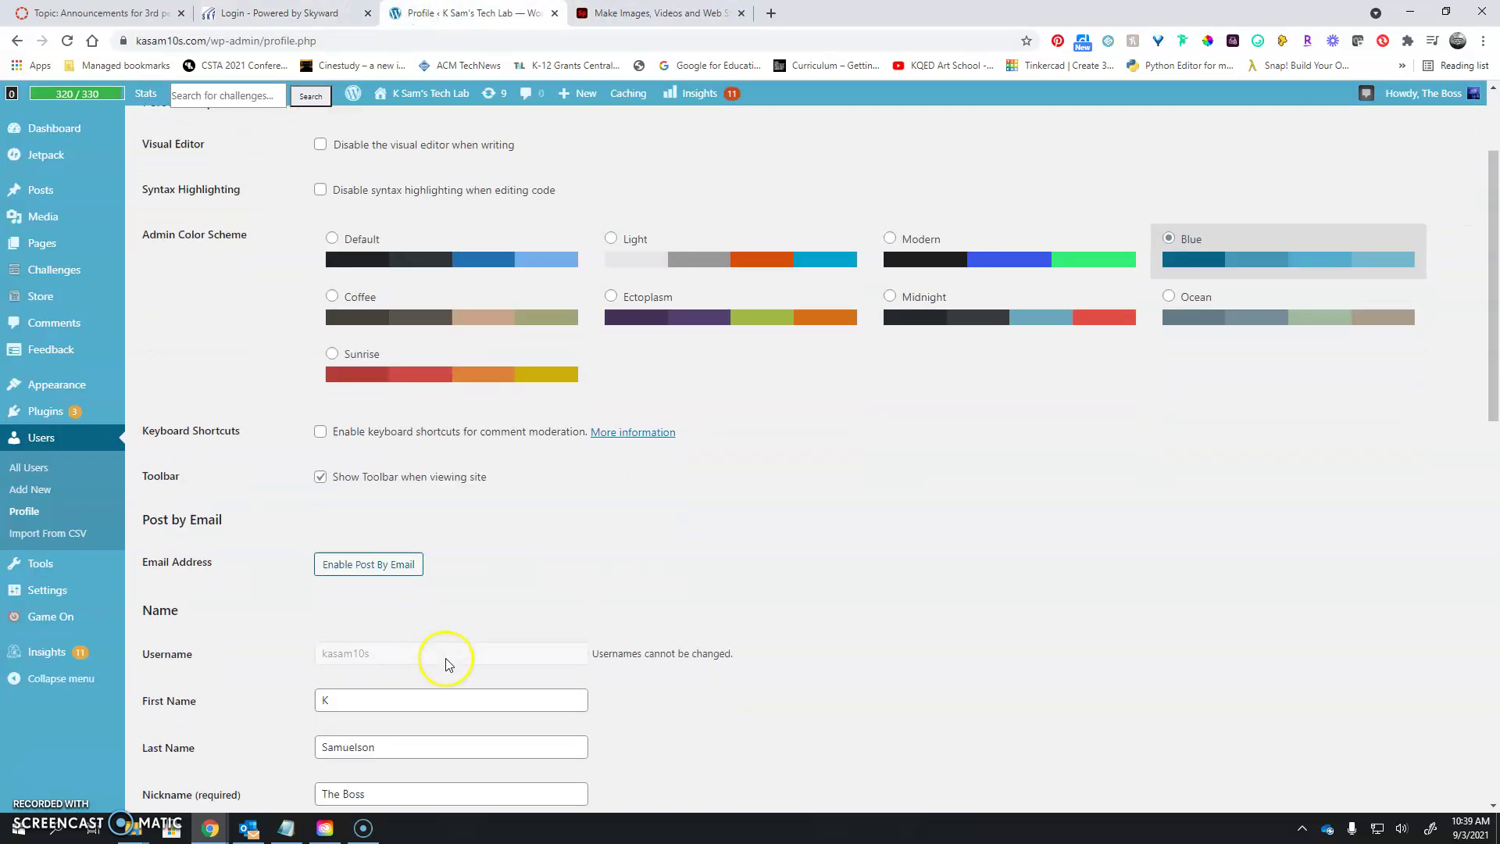
{"action": "scroll", "coordinate": [271, 657], "scroll_direction": "down", "scroll_amount": 1}
{"action": "scroll", "coordinate": [270, 657], "scroll_direction": "down", "scroll_amount": 3}
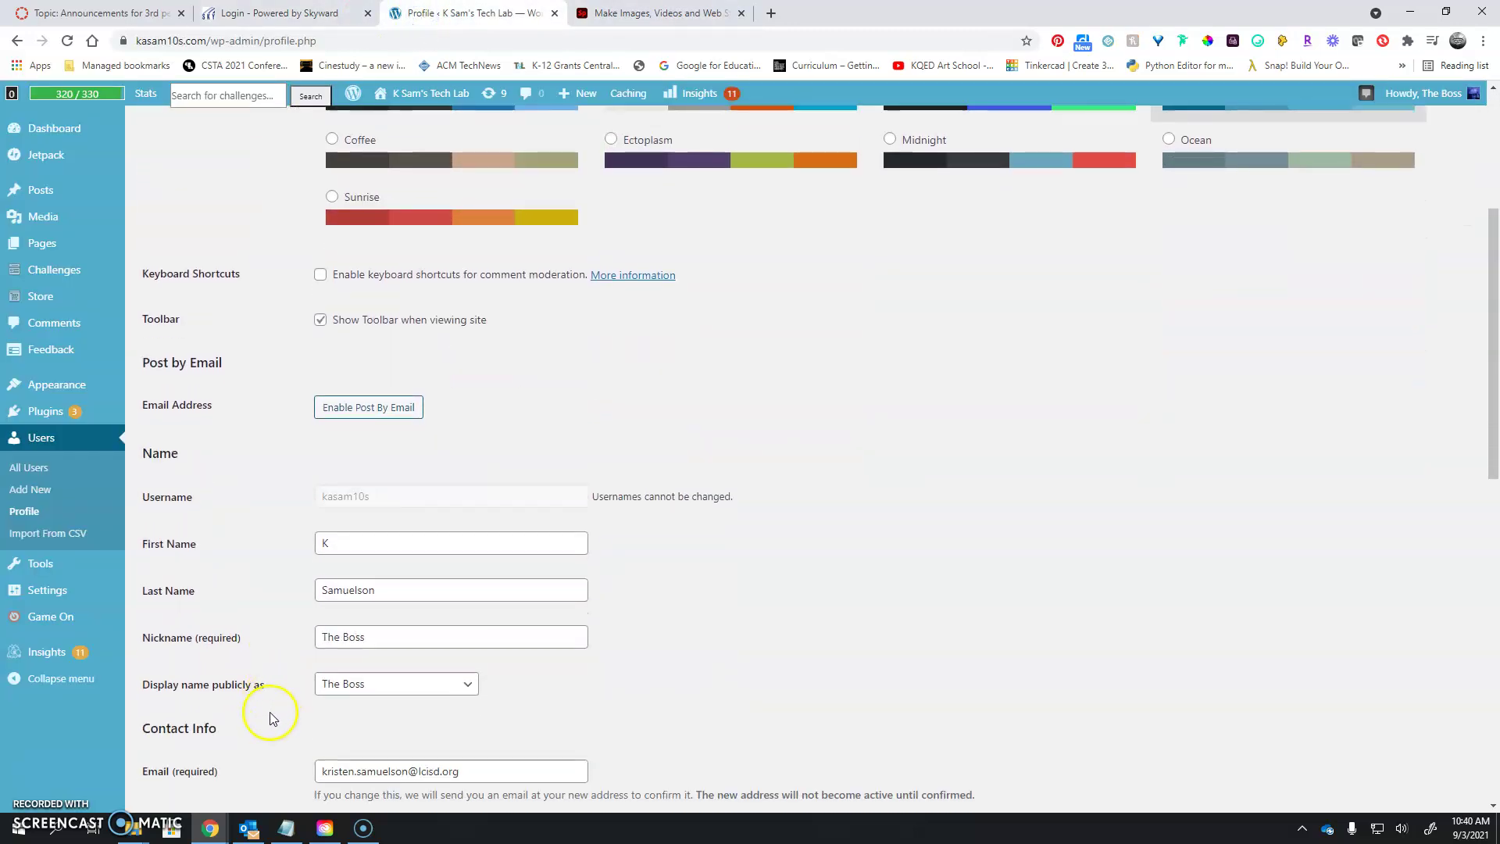
{"action": "left_click", "coordinate": [320, 681]}
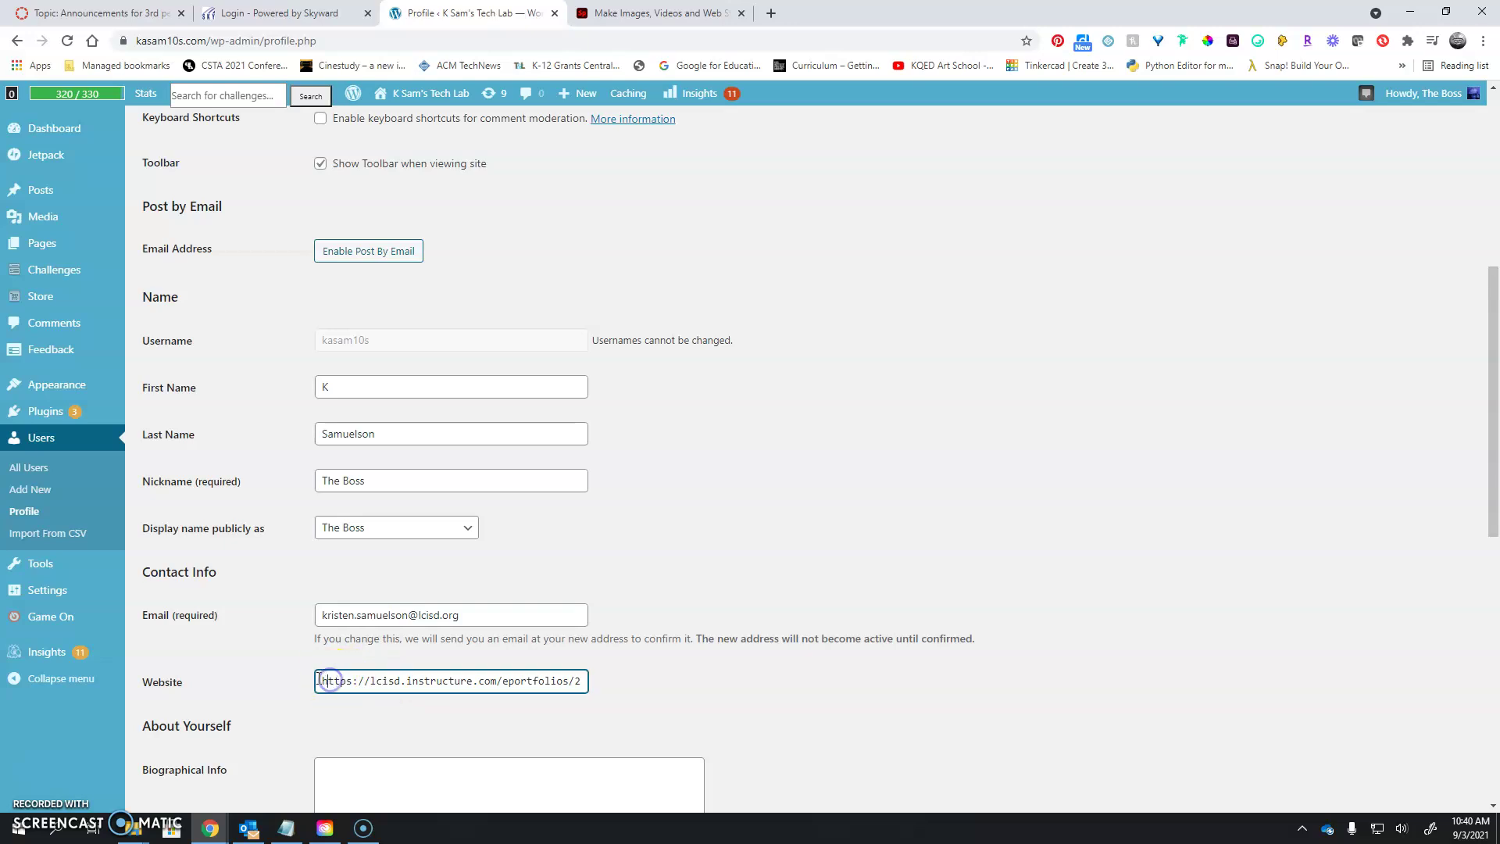
{"action": "left_click_drag", "start_coordinate": [320, 679], "coordinate": [586, 681]}
{"action": "key", "text": "ctrl+v"}
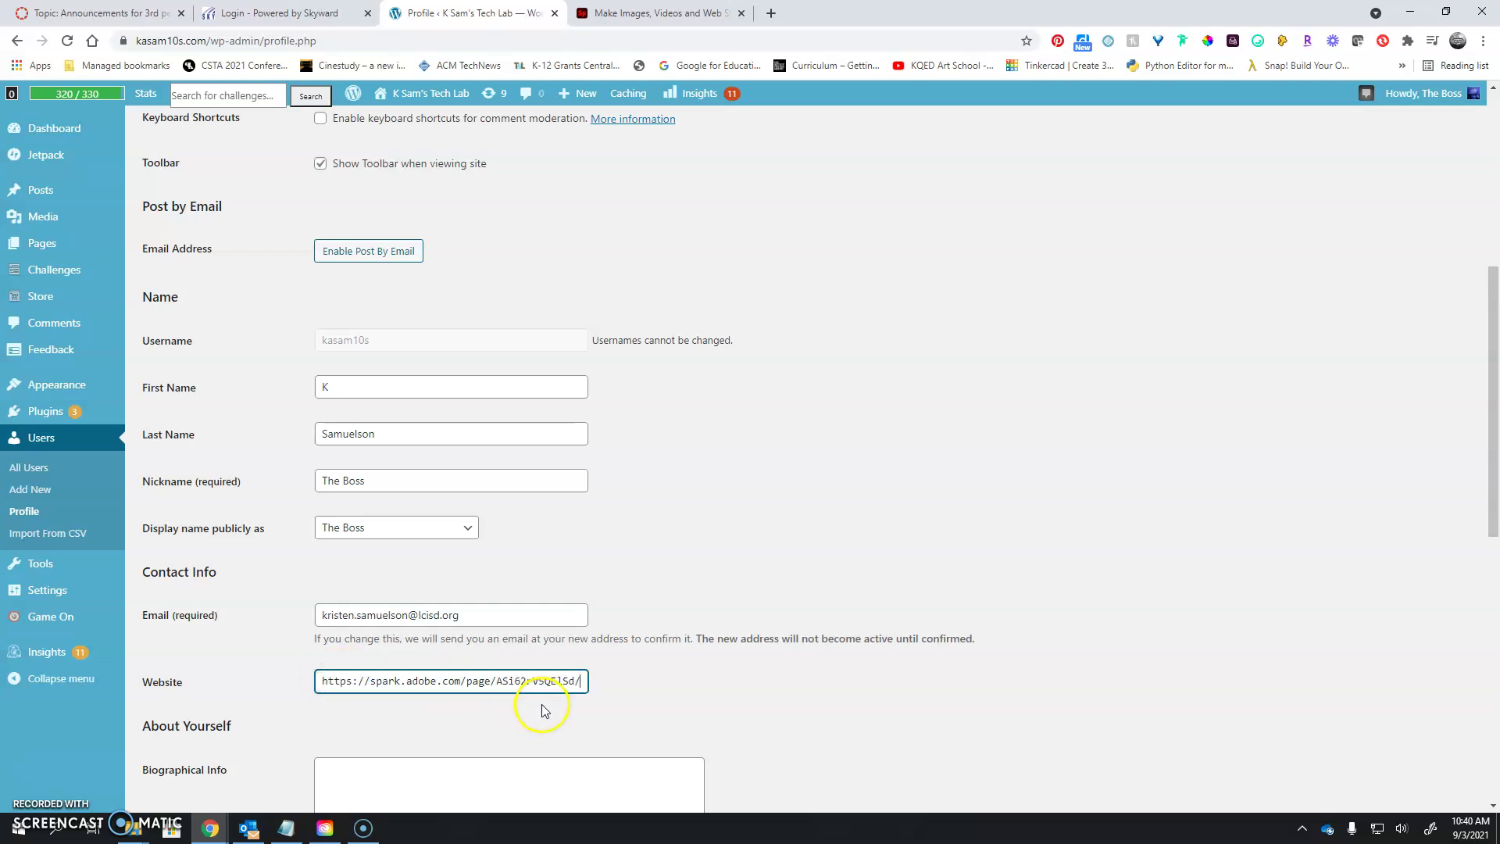
Step: Add a Period and Computer entry to the profile and view the available period choices without selecting one
{"action": "scroll", "coordinate": [833, 687], "scroll_direction": "down", "scroll_amount": 9}
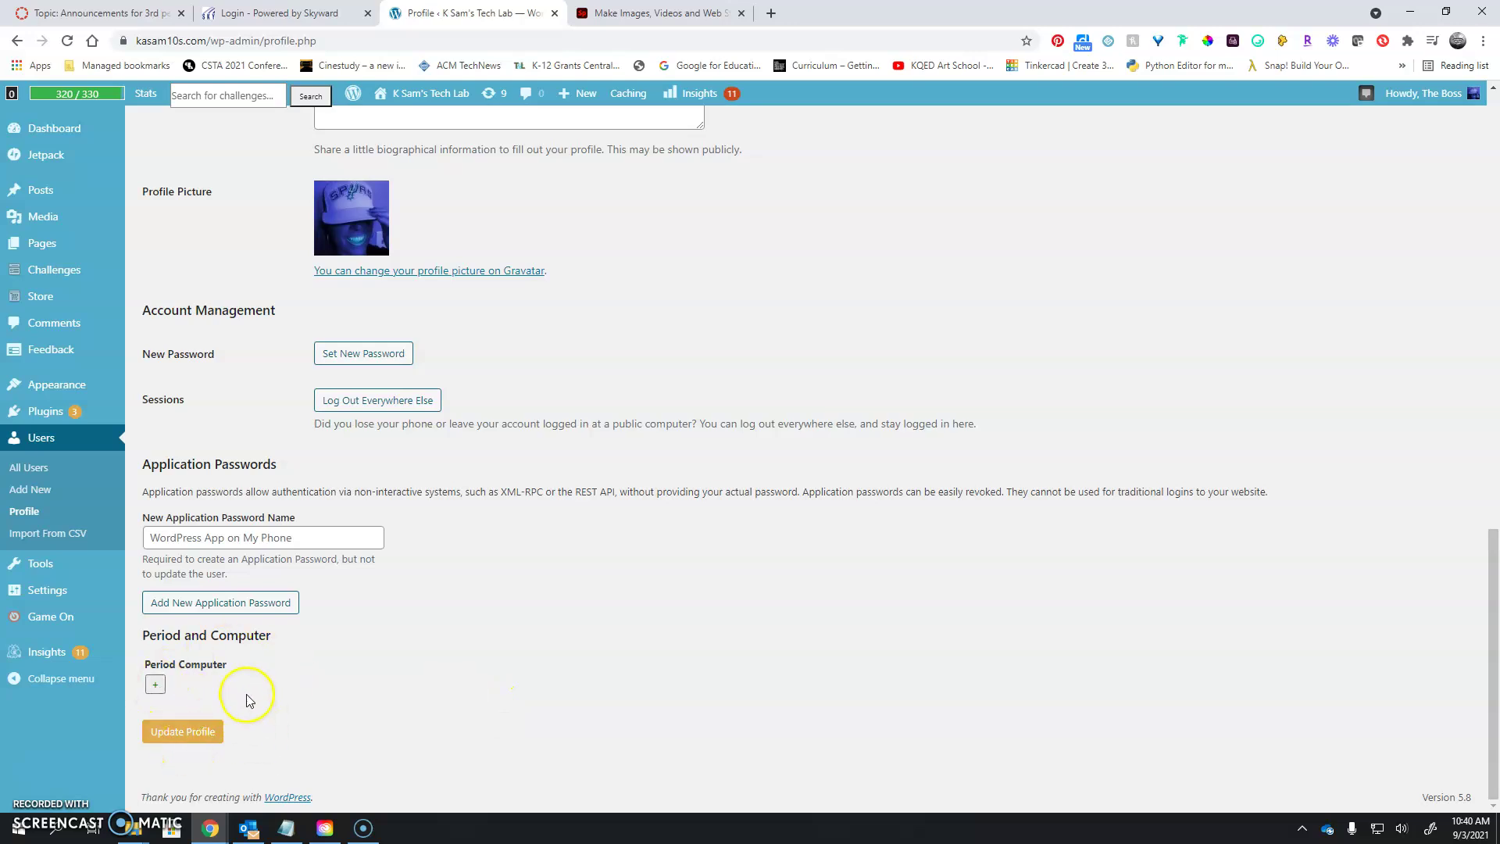
{"action": "left_click", "coordinate": [161, 686]}
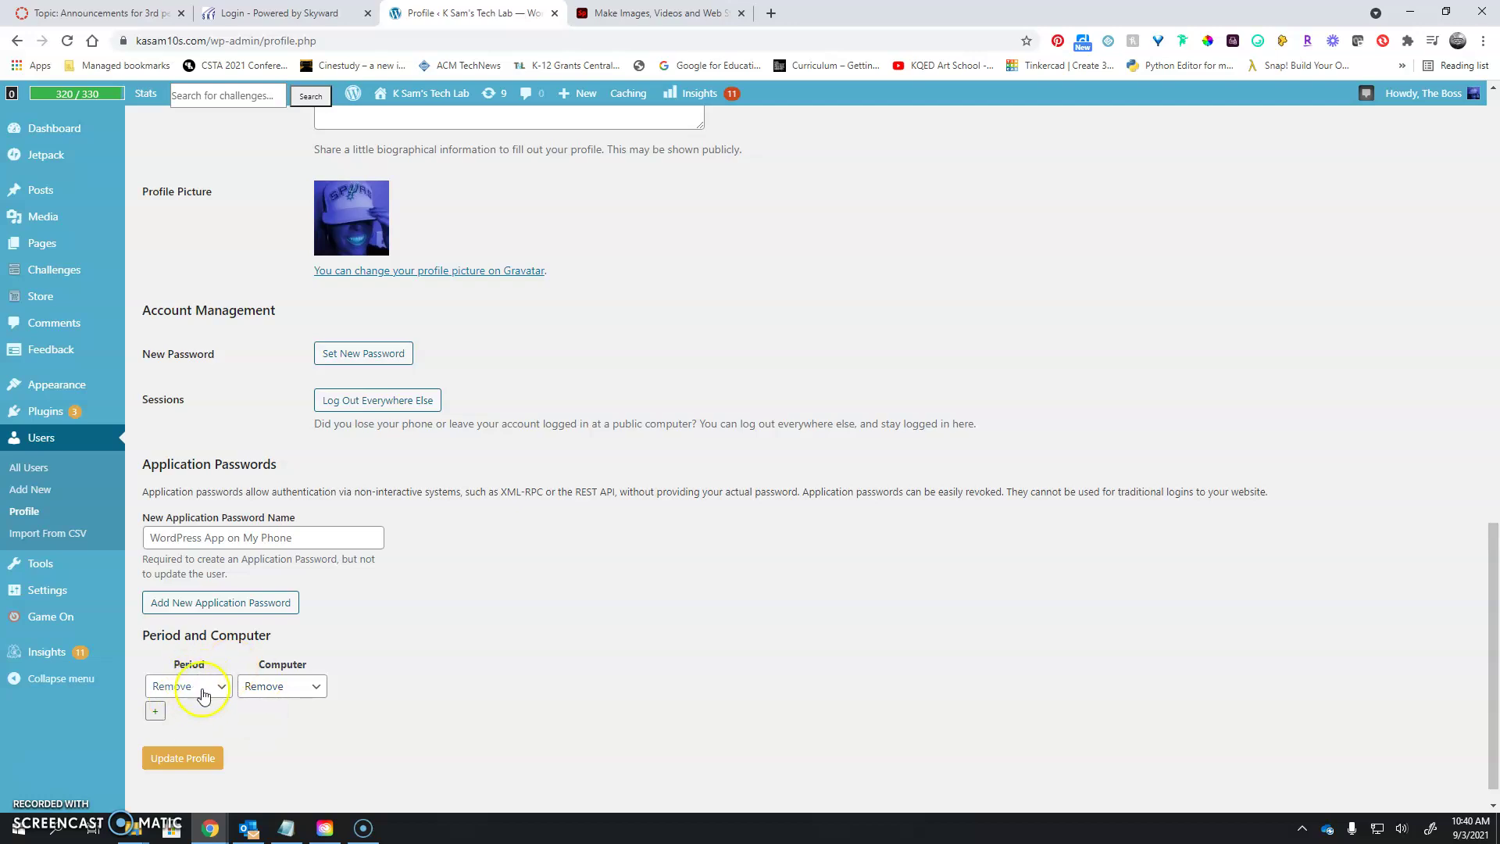
{"action": "left_click", "coordinate": [203, 694]}
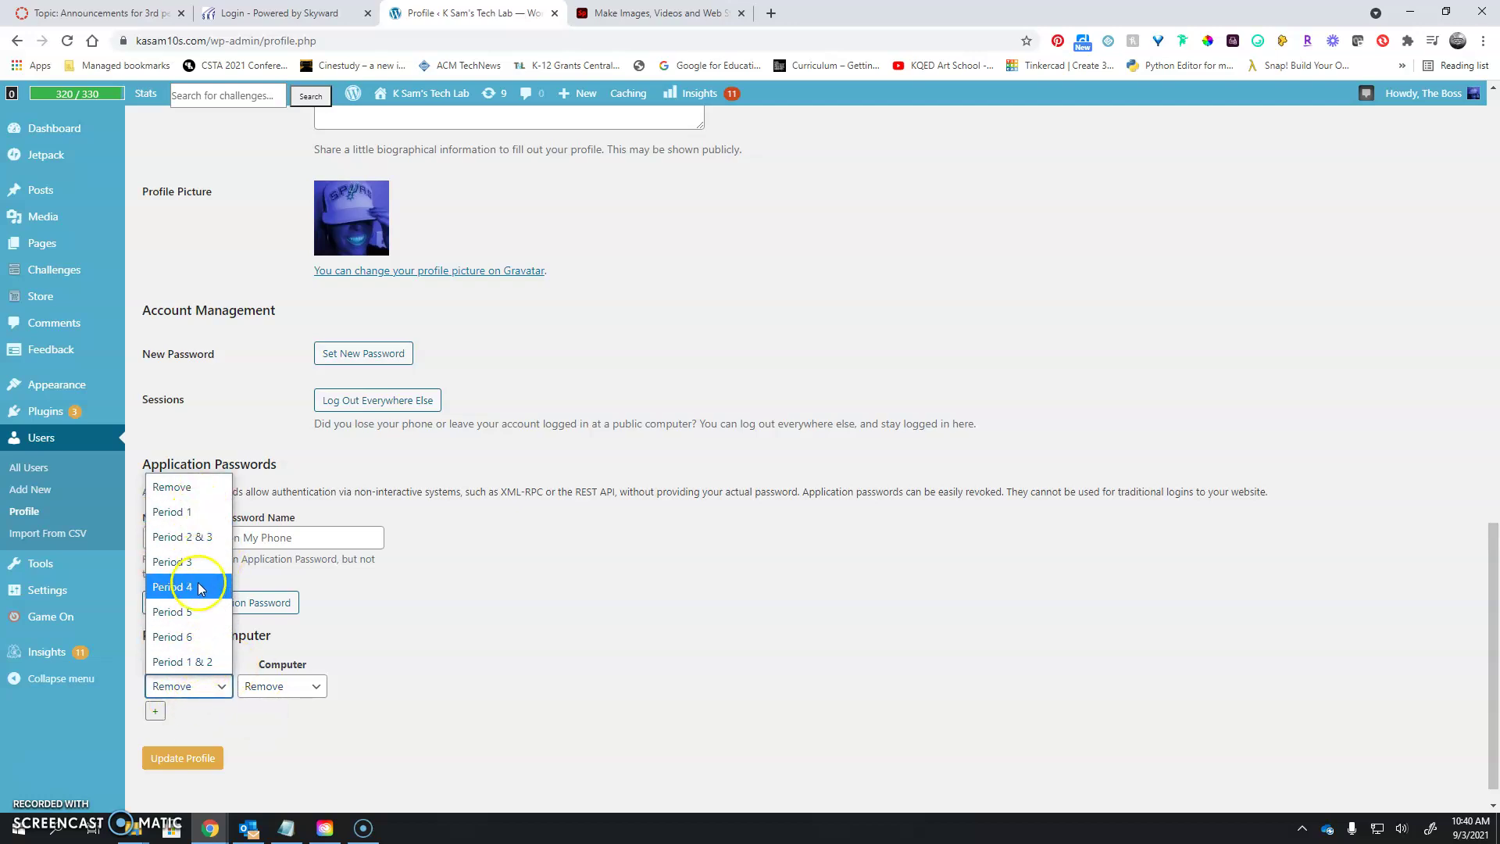
{"action": "left_click", "coordinate": [404, 677]}
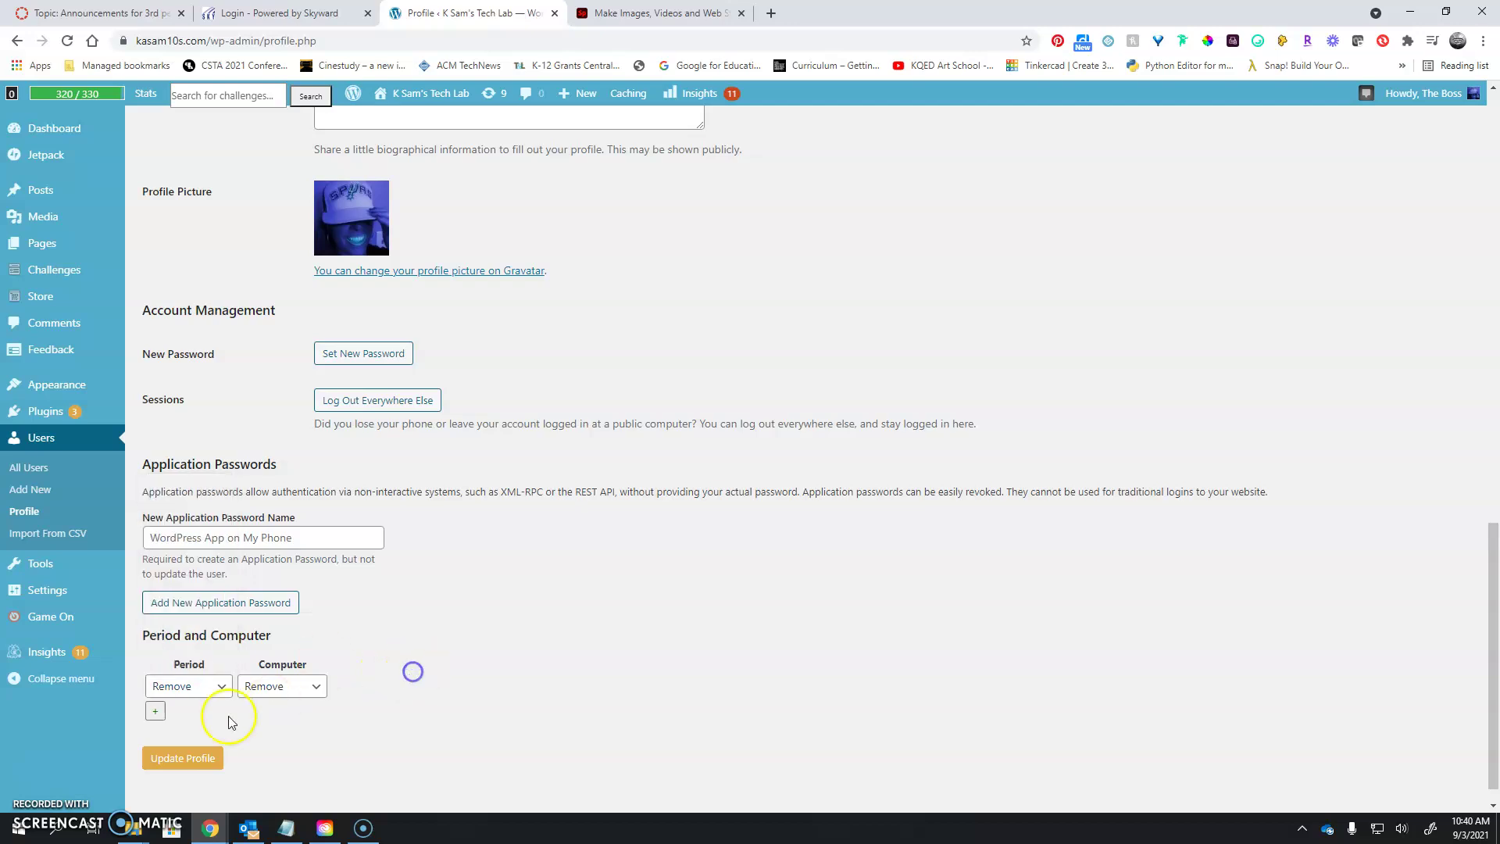
Step: Save the updated WordPress profile and go to the public homepage of the class site
{"action": "left_click", "coordinate": [181, 760]}
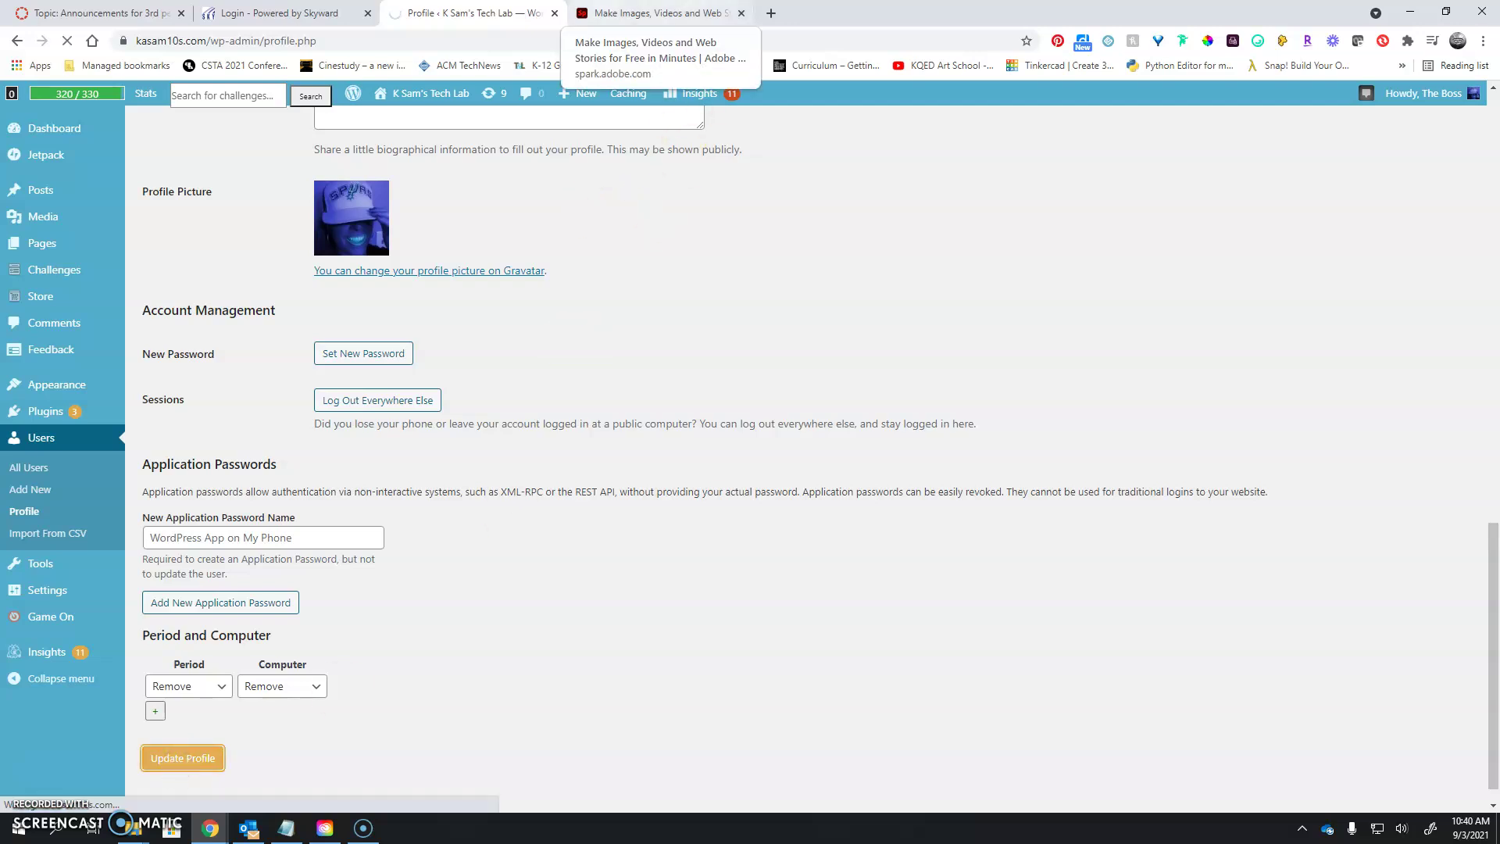
{"action": "mouse_move", "coordinate": [82, 95]}
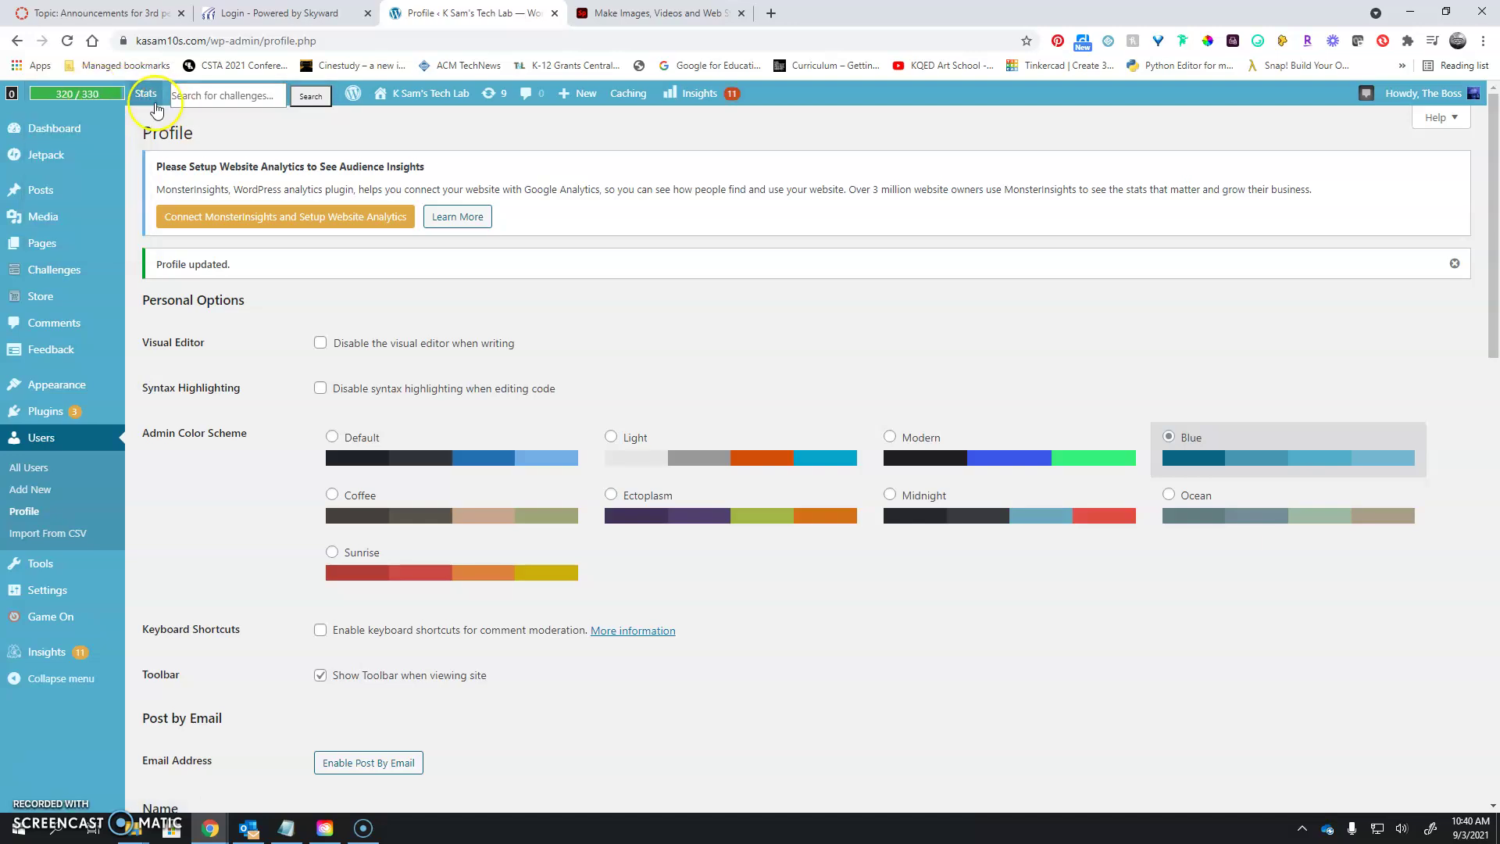
{"action": "left_click", "coordinate": [458, 91]}
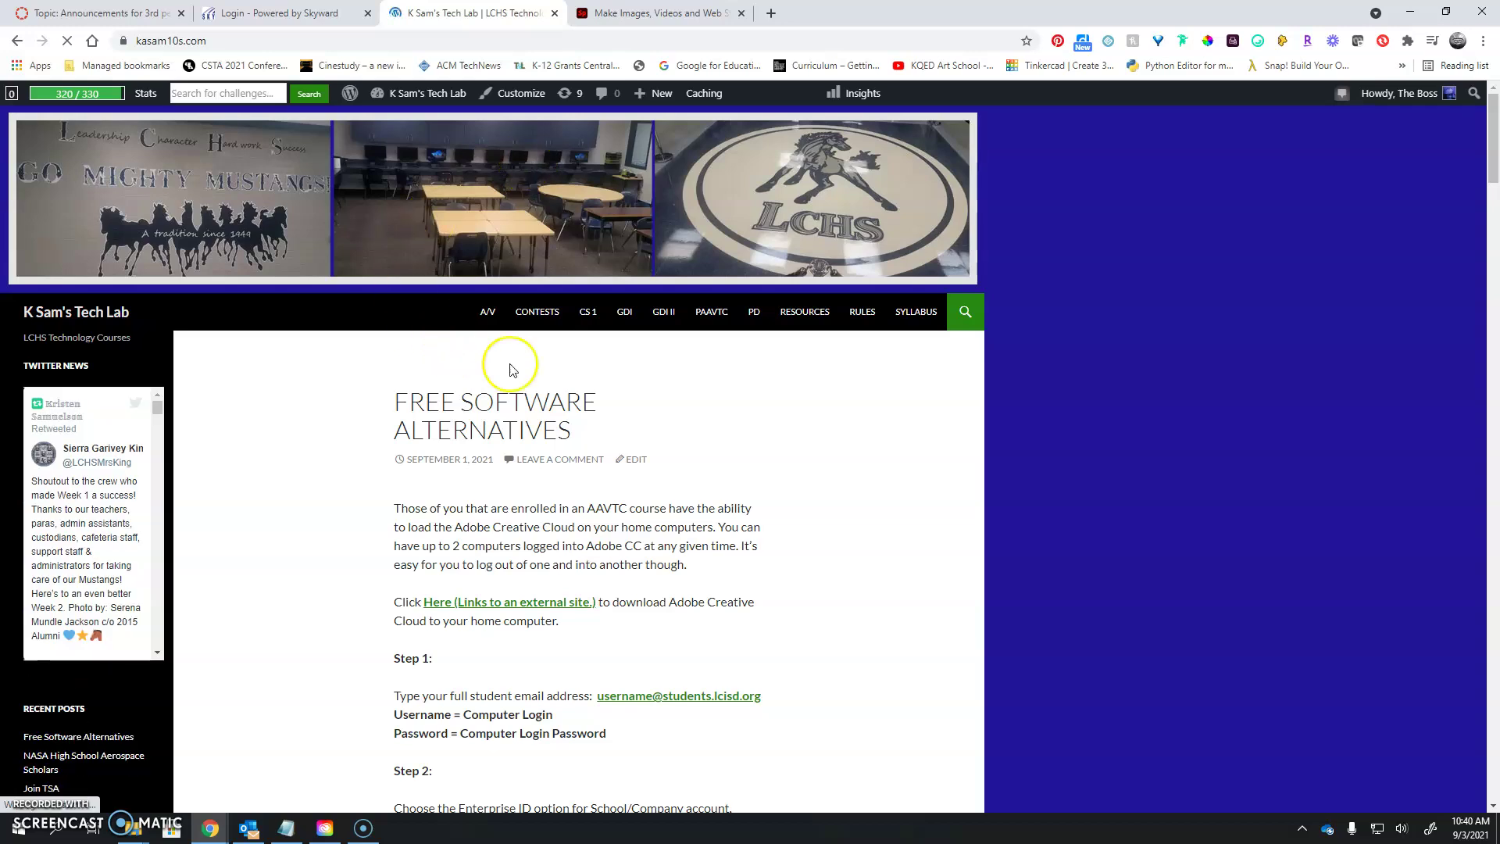
Step: Open the Create ePortfolio challenge from the Introductory Materials section of the PAAVTC course page
{"action": "left_click", "coordinate": [713, 315]}
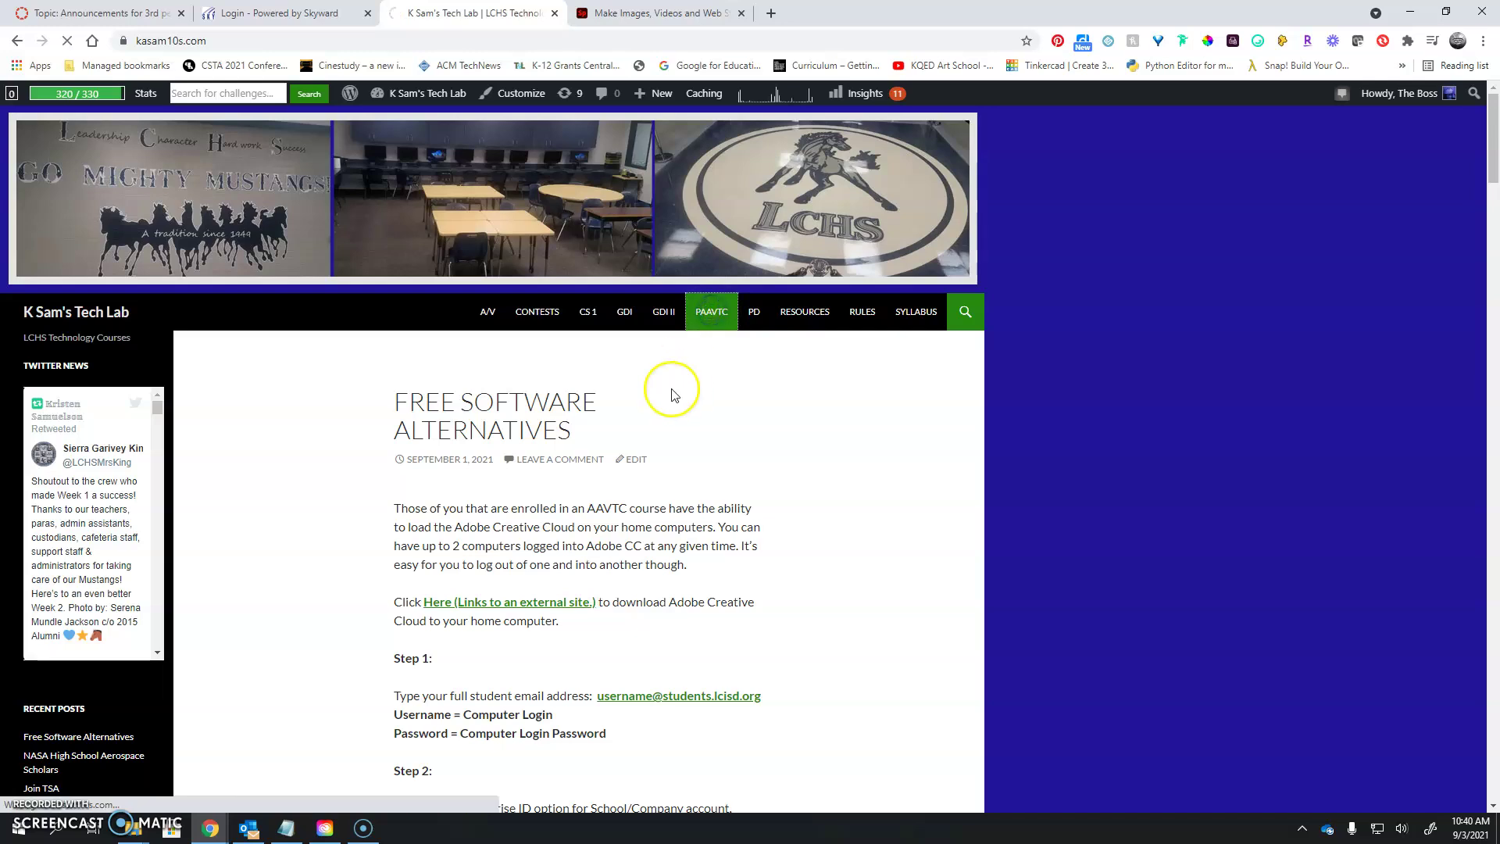
{"action": "scroll", "coordinate": [676, 382], "scroll_direction": "down", "scroll_amount": 14}
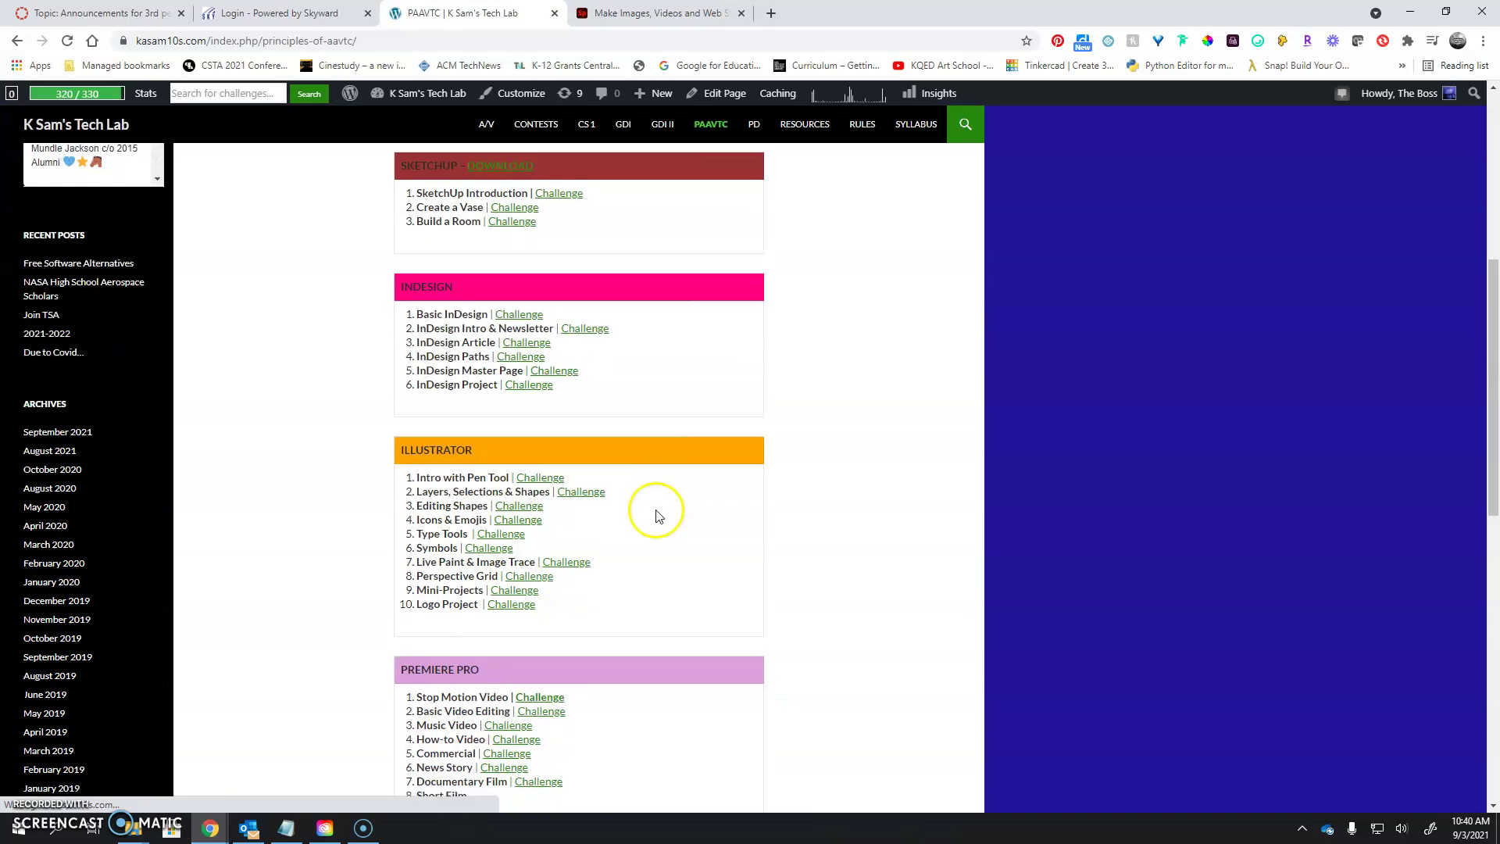
{"action": "scroll", "coordinate": [617, 559], "scroll_direction": "down", "scroll_amount": 3}
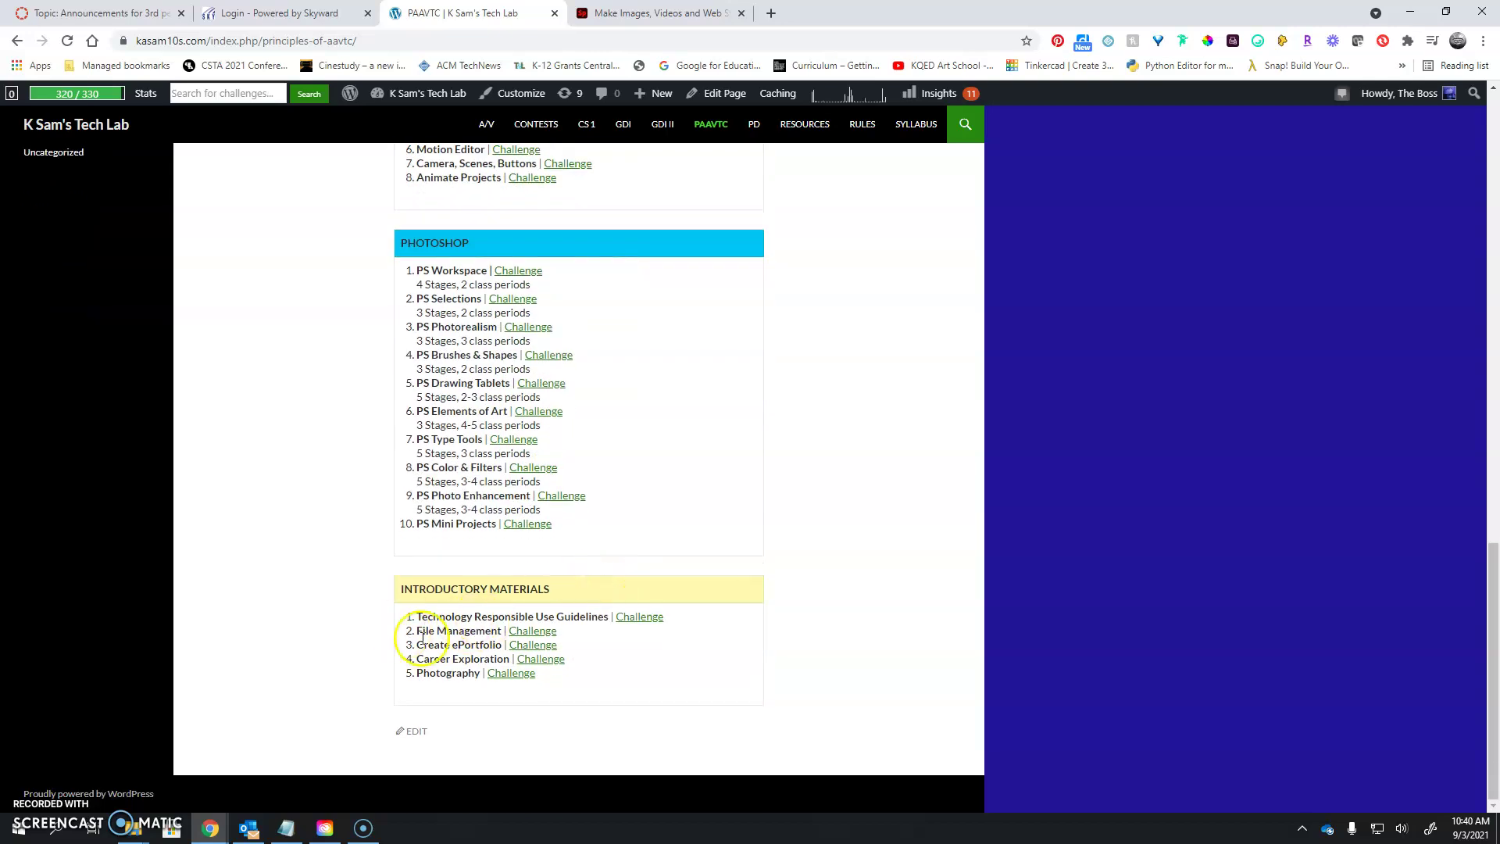
{"action": "left_click", "coordinate": [536, 650]}
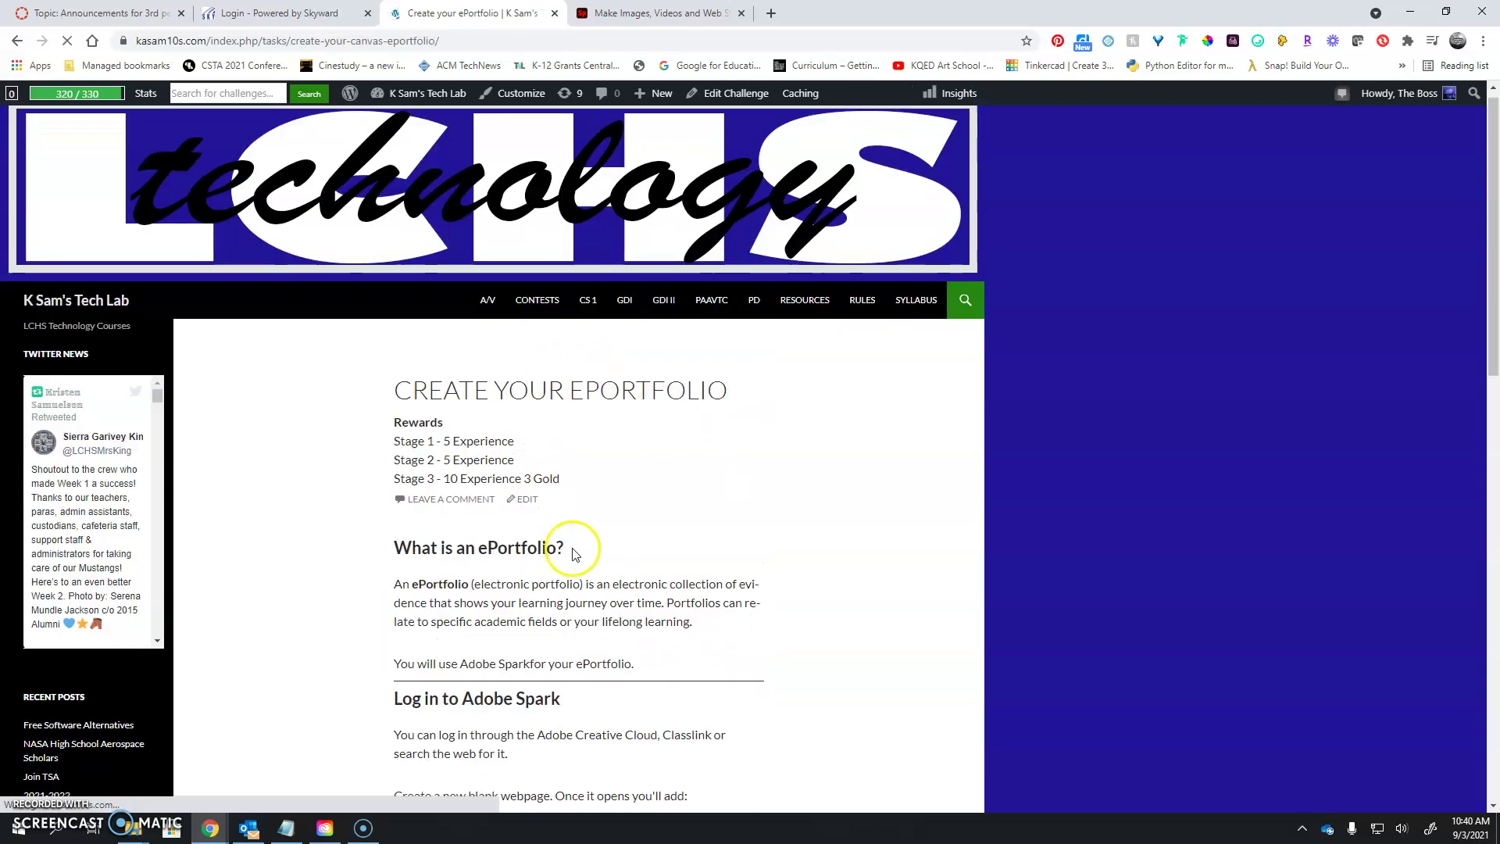
Step: Open the form for submitting the Spark homepage URL, linked in the Sharing section of the ePortfolio challenge
{"action": "scroll", "coordinate": [574, 553], "scroll_direction": "down", "scroll_amount": 10}
{"action": "left_click", "coordinate": [414, 563]}
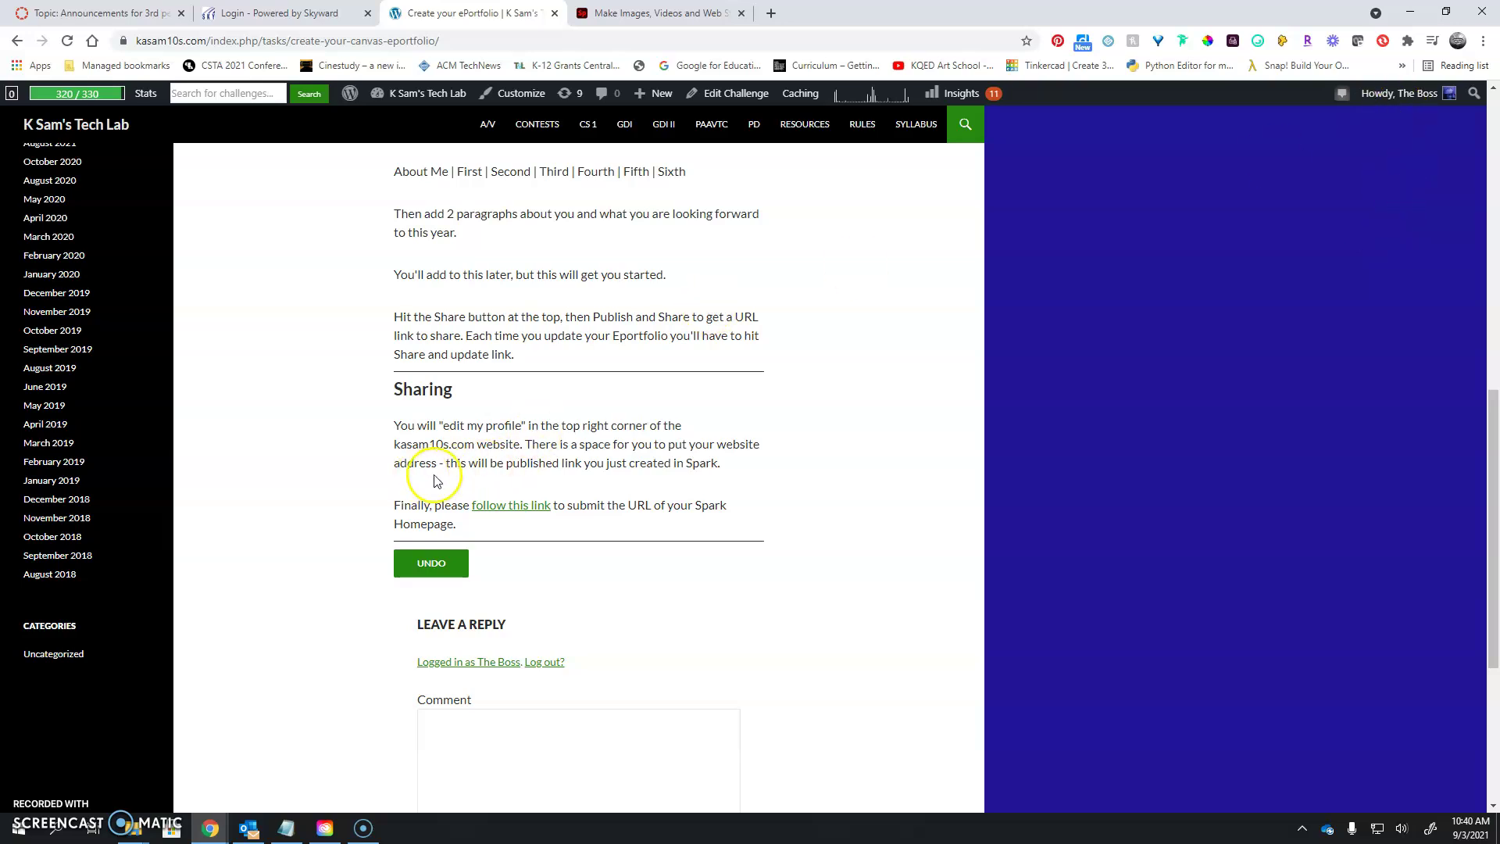
{"action": "left_click", "coordinate": [505, 506]}
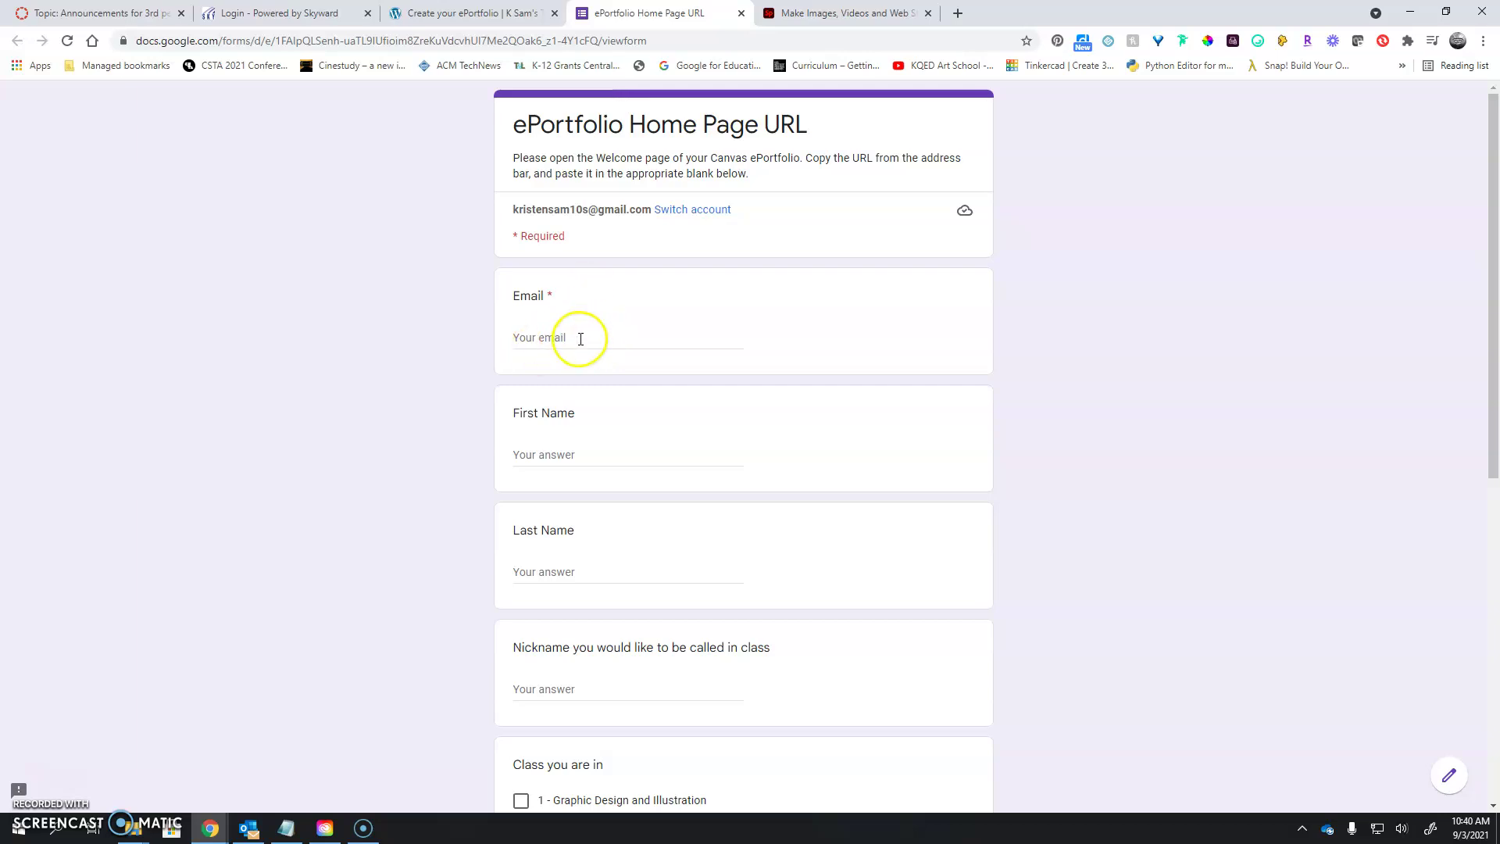
{"action": "scroll", "coordinate": [684, 500], "scroll_direction": "down", "scroll_amount": 4}
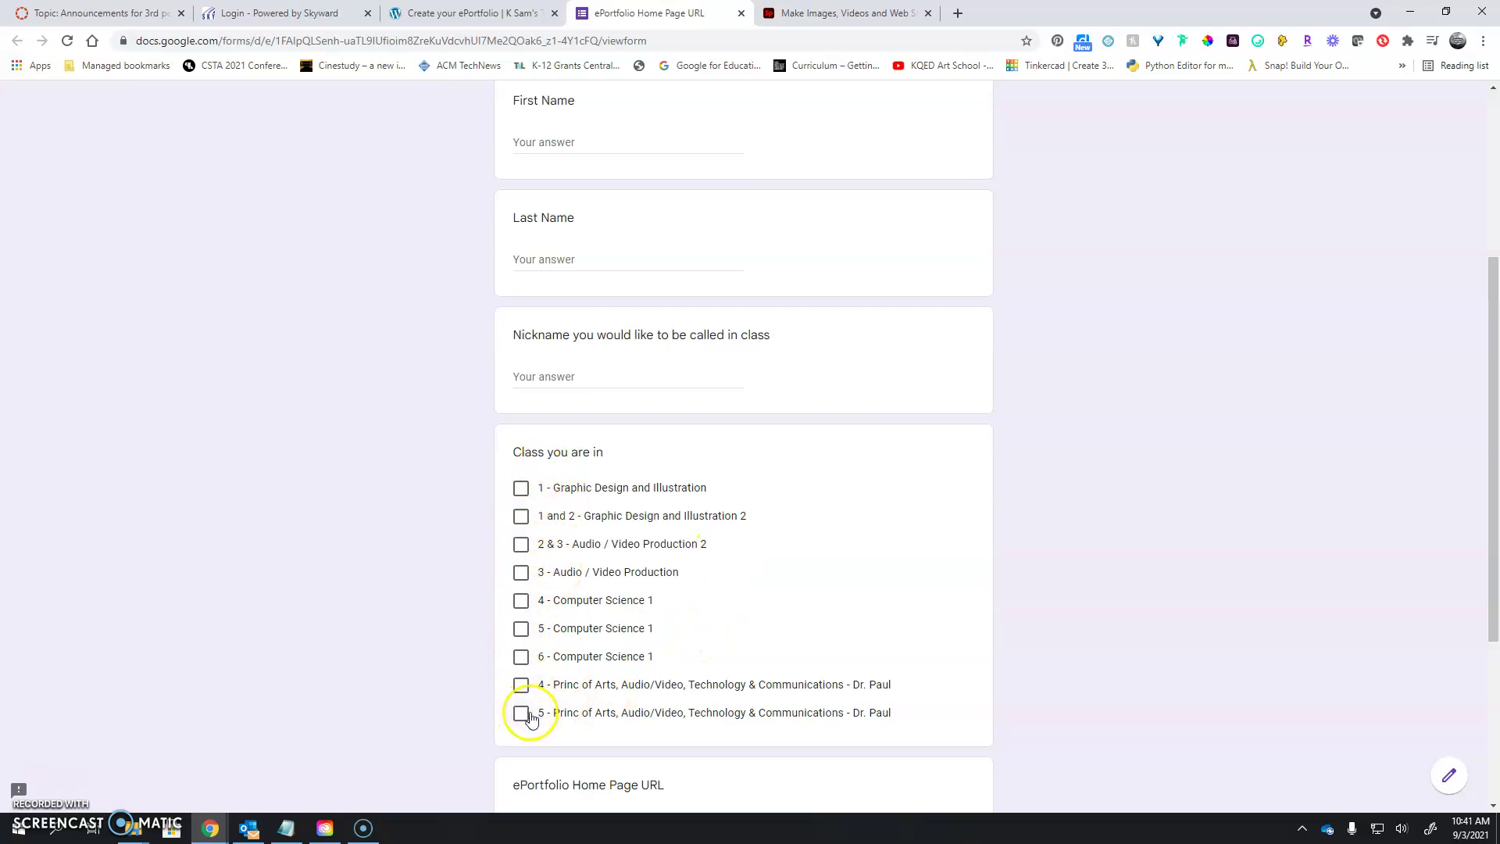
{"action": "scroll", "coordinate": [526, 662], "scroll_direction": "down", "scroll_amount": 2}
{"action": "left_click", "coordinate": [558, 671]}
{"action": "type", "text": "https://spark.adobe.com/page/ASi62rV5QESd/"}
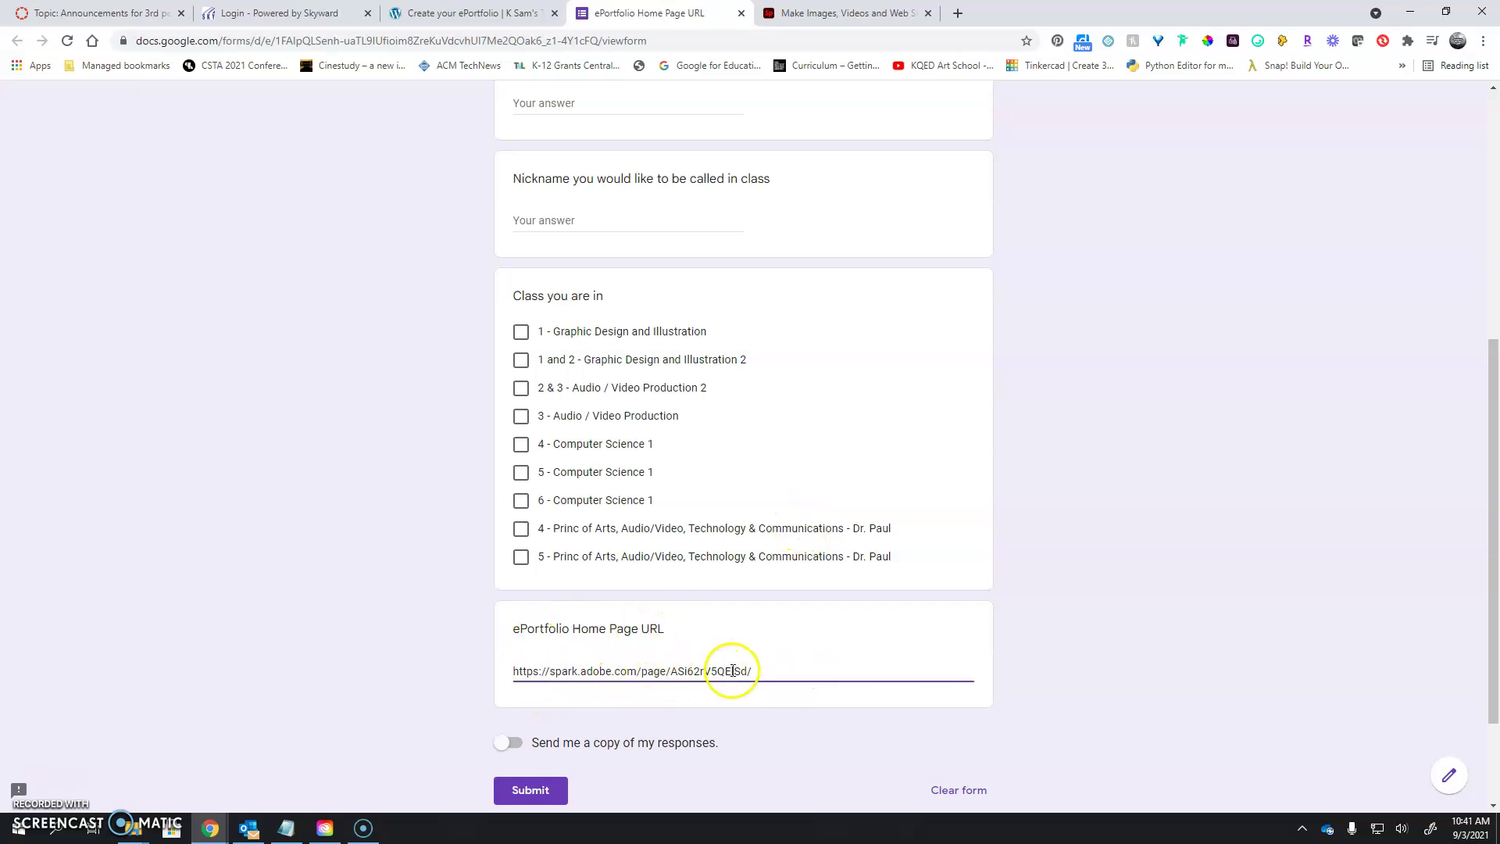